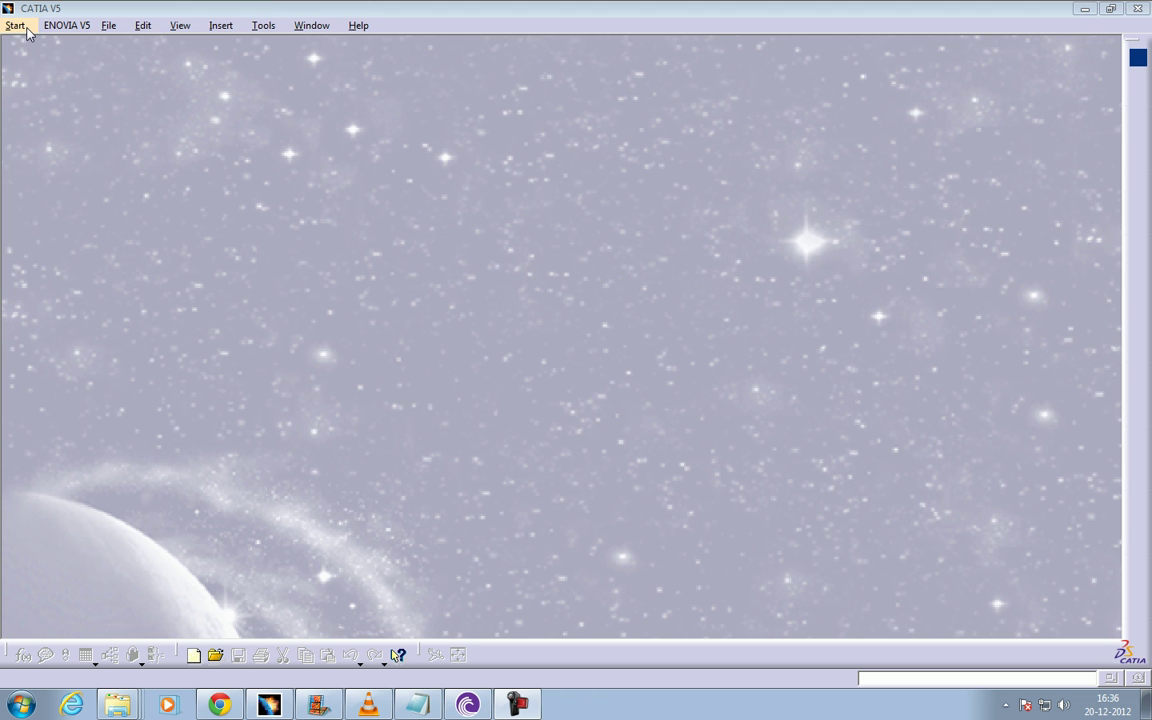
# Start a new part in Part Design from the Mechanical Design workbench list.
pyautogui.click(26, 30)
pyautogui.moveTo(57, 66)
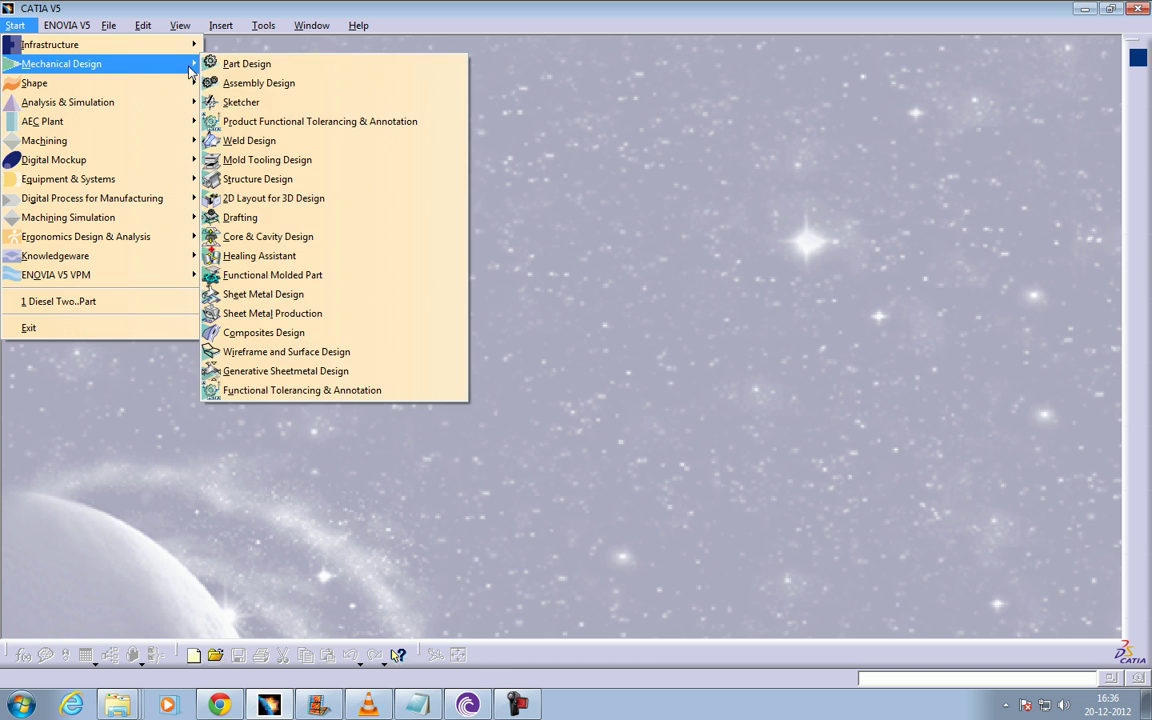
pyautogui.click(240, 64)
# Confirm the new Part1 and draw a two-corner rectangle in a sketch on the xy plane.
pyautogui.click(1021, 614)
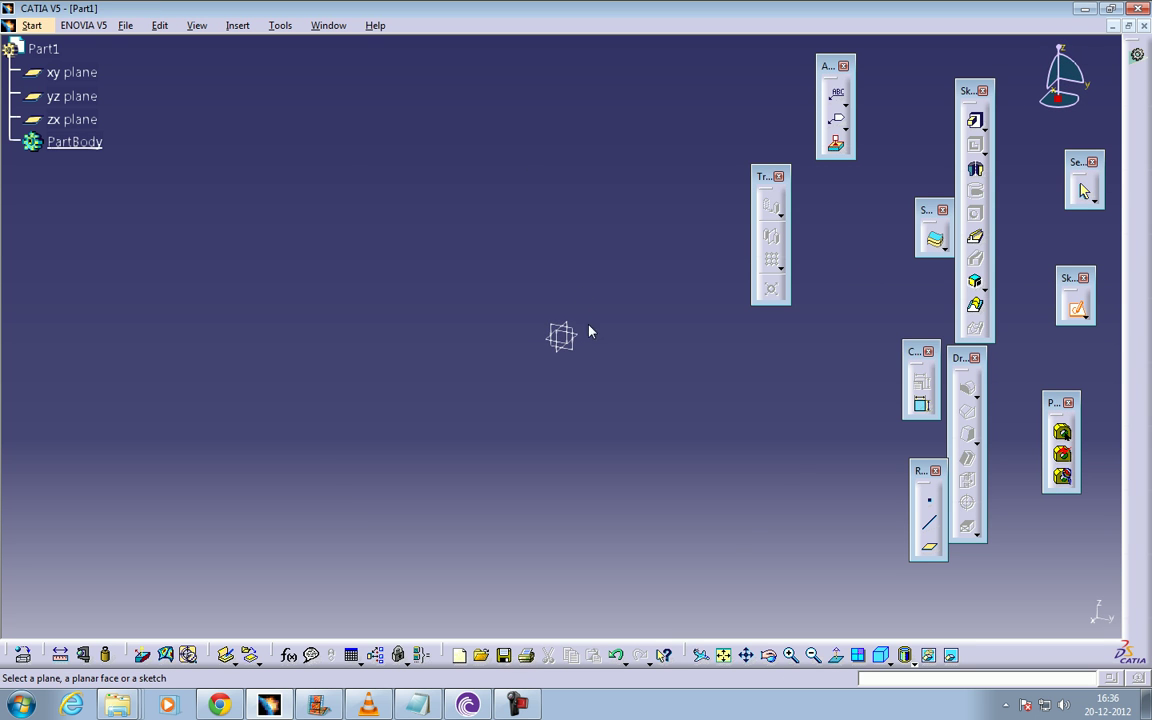
pyautogui.moveTo(566, 231); pyautogui.dragTo(603, 317, button='middle')
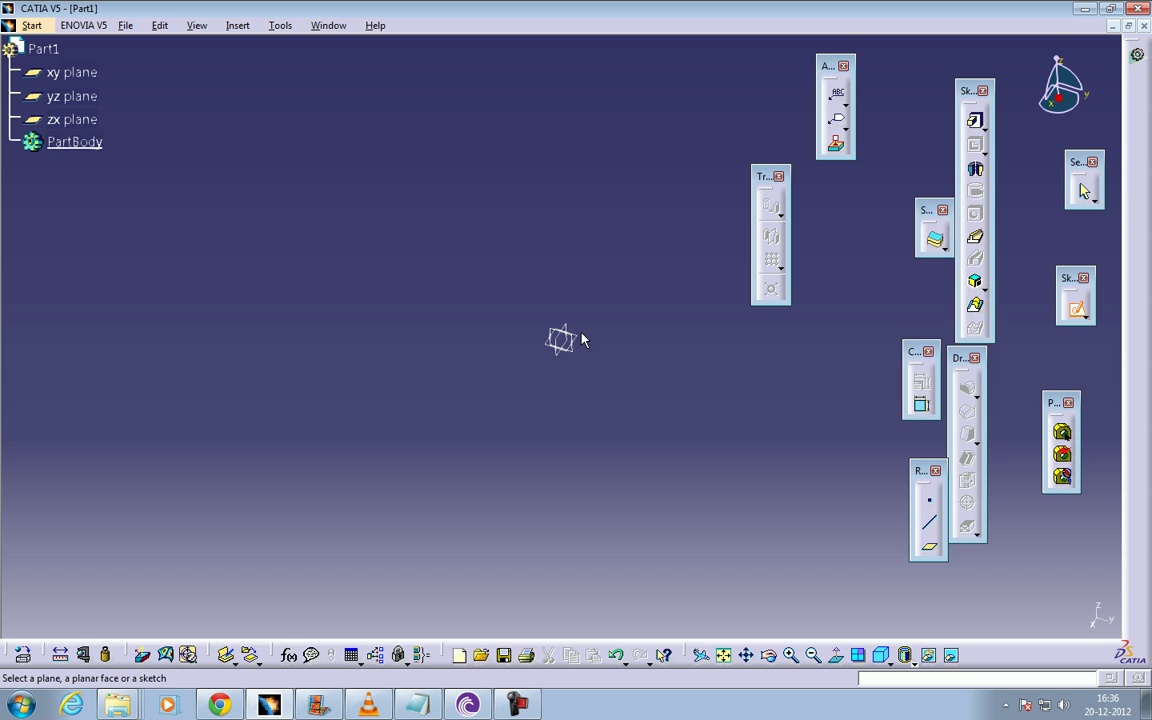
pyautogui.click(70, 72)
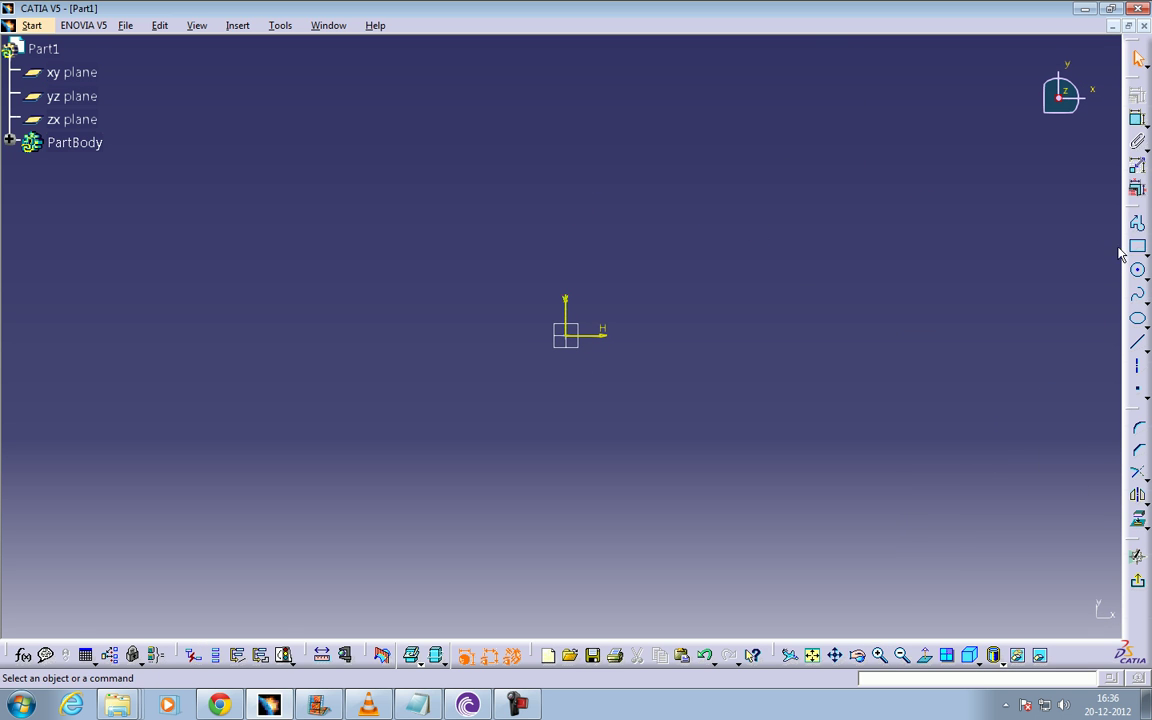
pyautogui.click(1137, 246)
pyautogui.click(605, 310)
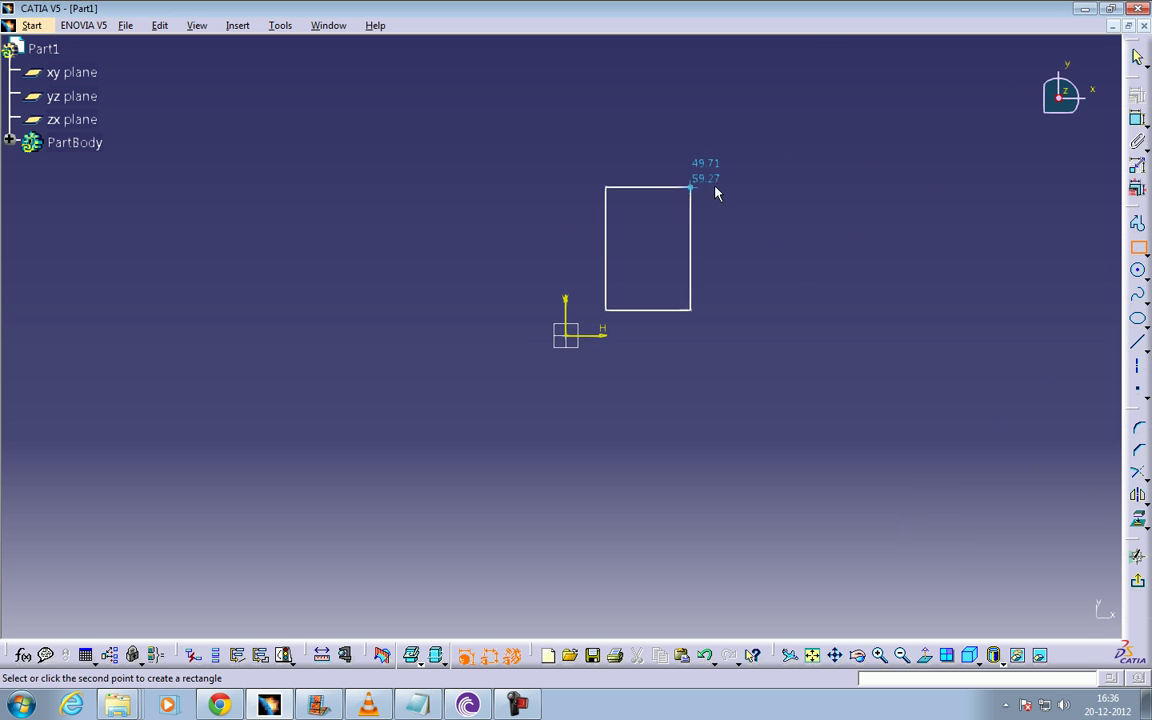
pyautogui.click(907, 156)
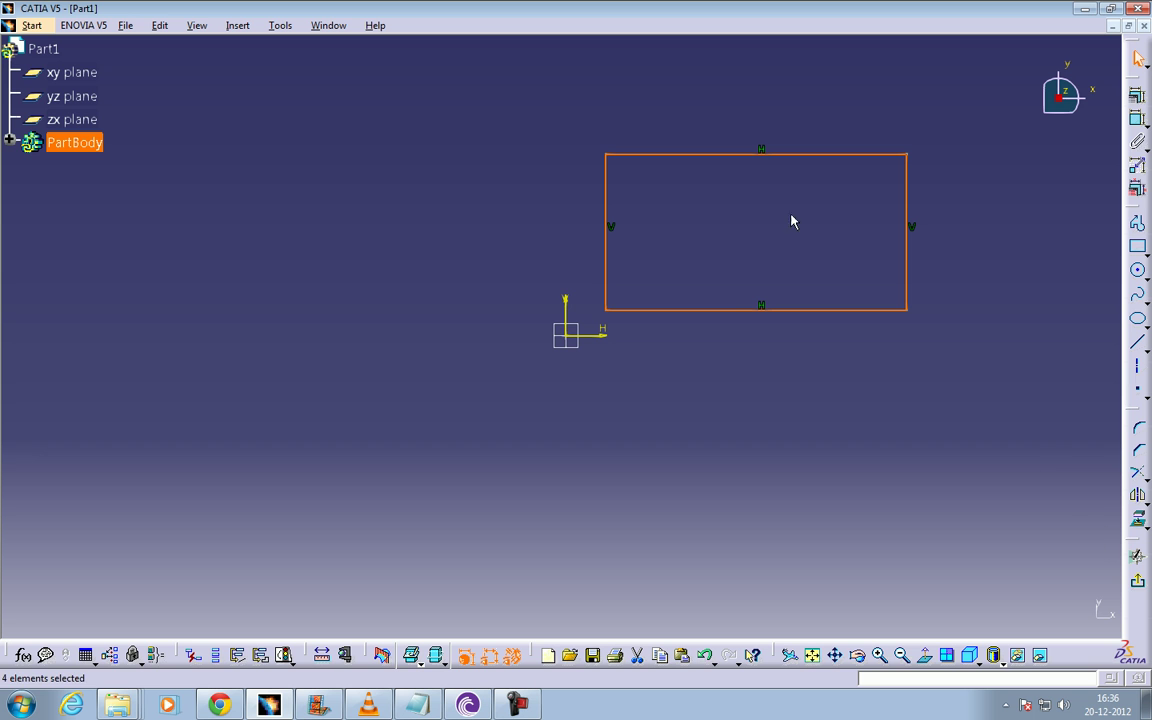
# Pad the rectangle sketch 20 mm into a solid rectangular block.
pyautogui.click(1138, 58)
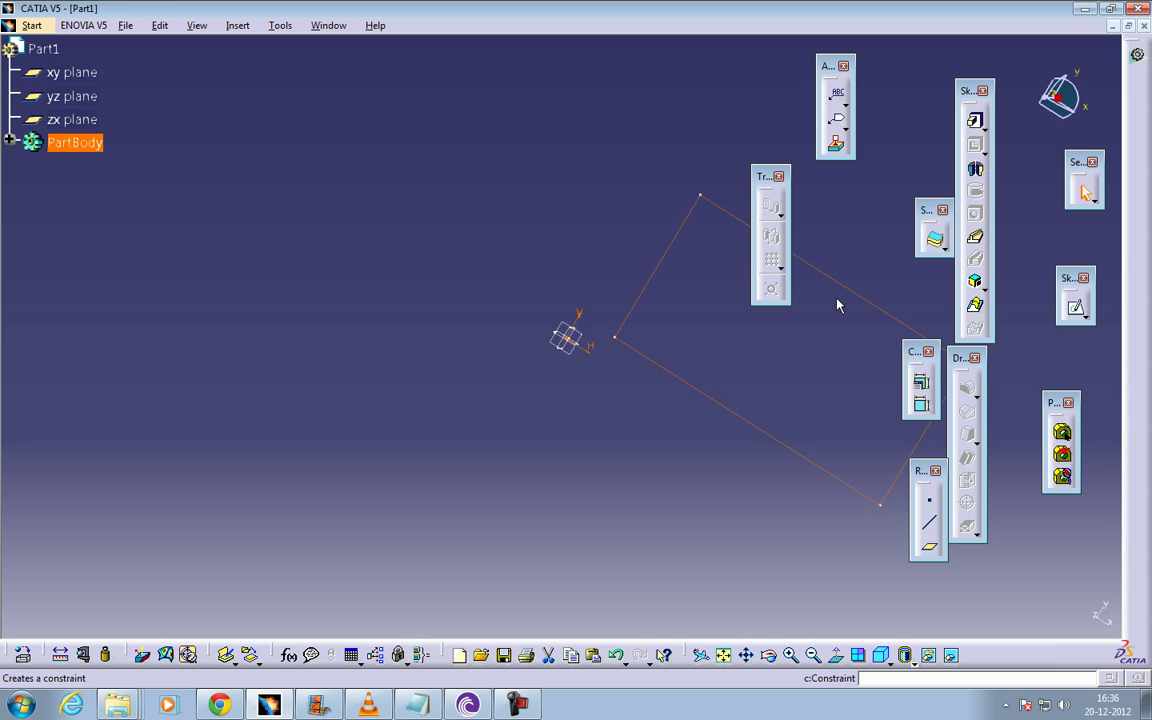
pyautogui.moveTo(577, 338)
pyautogui.mouseDown(button='middle')
pyautogui.moveTo(599, 368)
pyautogui.moveTo(543, 424)
pyautogui.moveTo(861, 404)
pyautogui.moveTo(571, 316)
pyautogui.moveTo(722, 368)
pyautogui.moveTo(486, 329)
pyautogui.moveTo(425, 354)
pyautogui.mouseUp(button='middle')
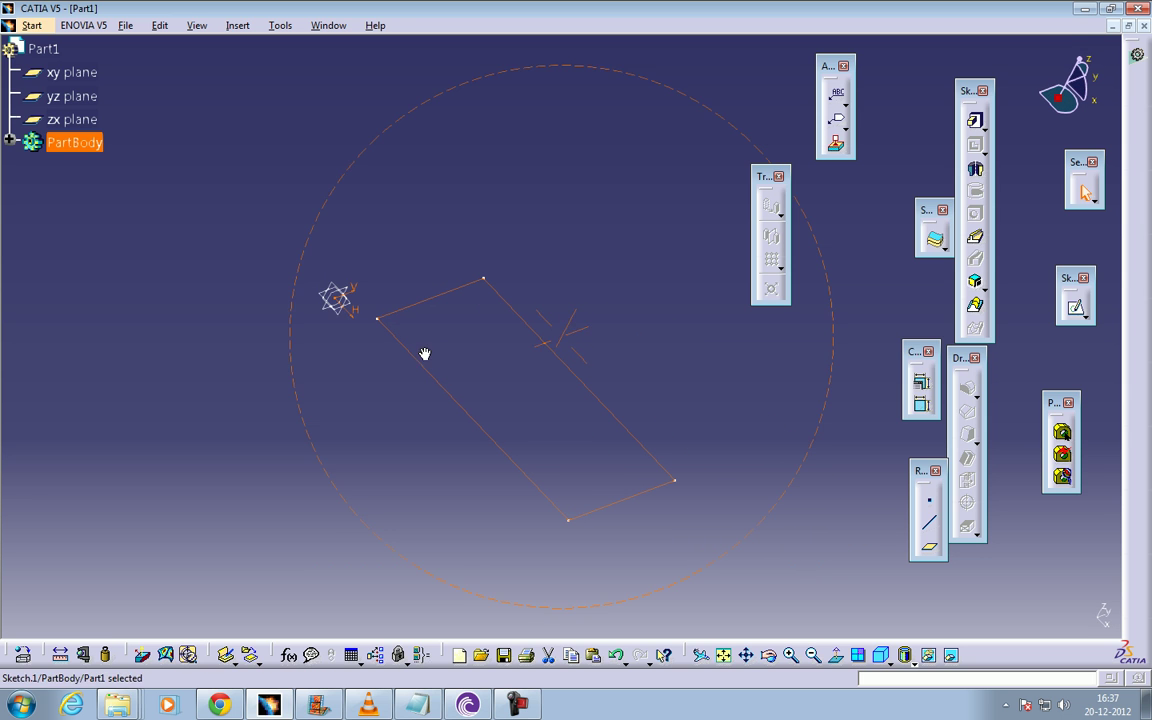
pyautogui.click(977, 122)
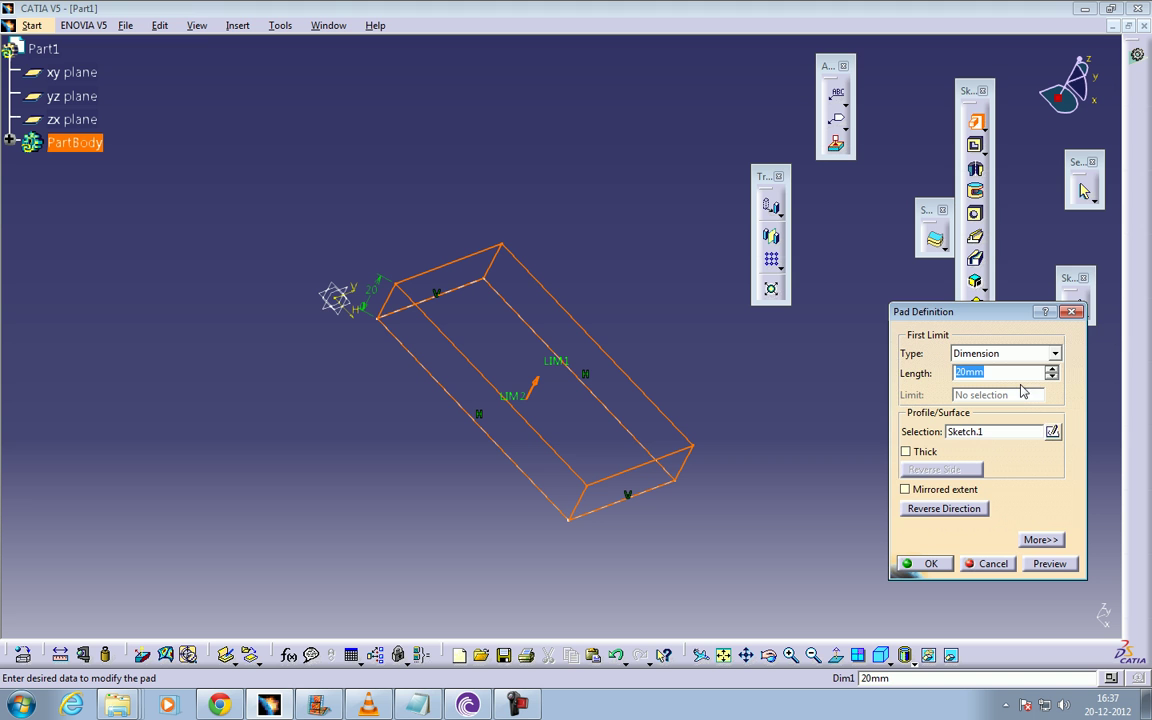
pyautogui.click(930, 564)
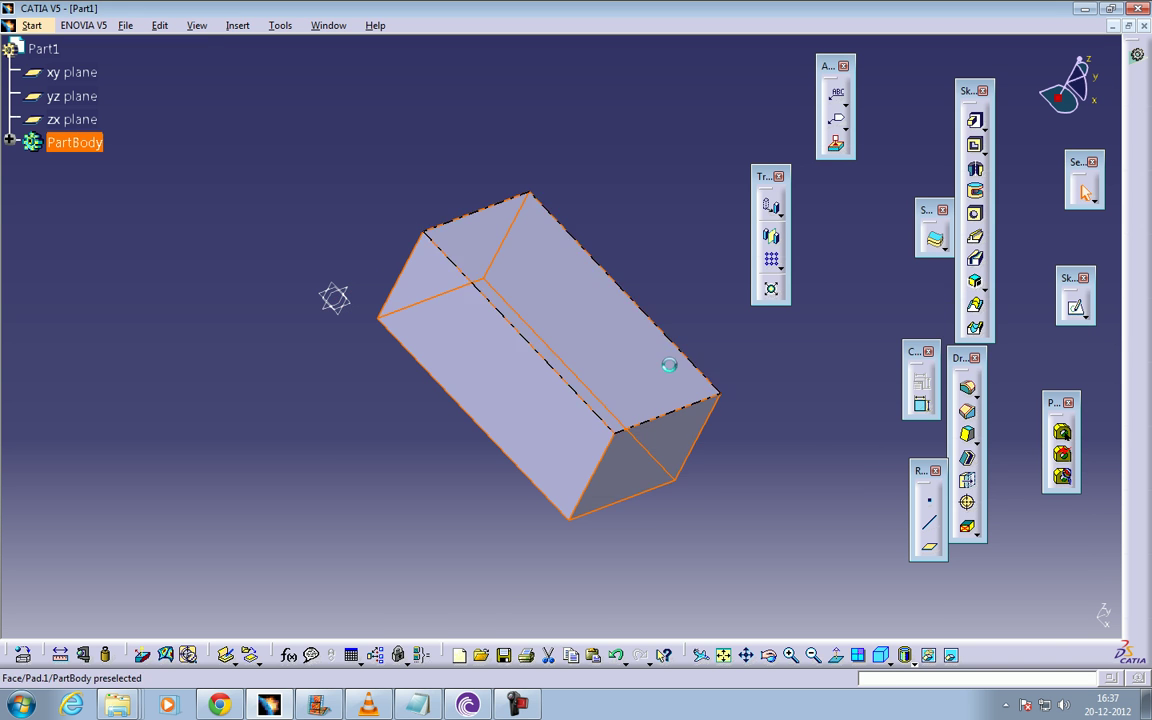
pyautogui.moveTo(522, 249); pyautogui.dragTo(390, 223, button='middle')
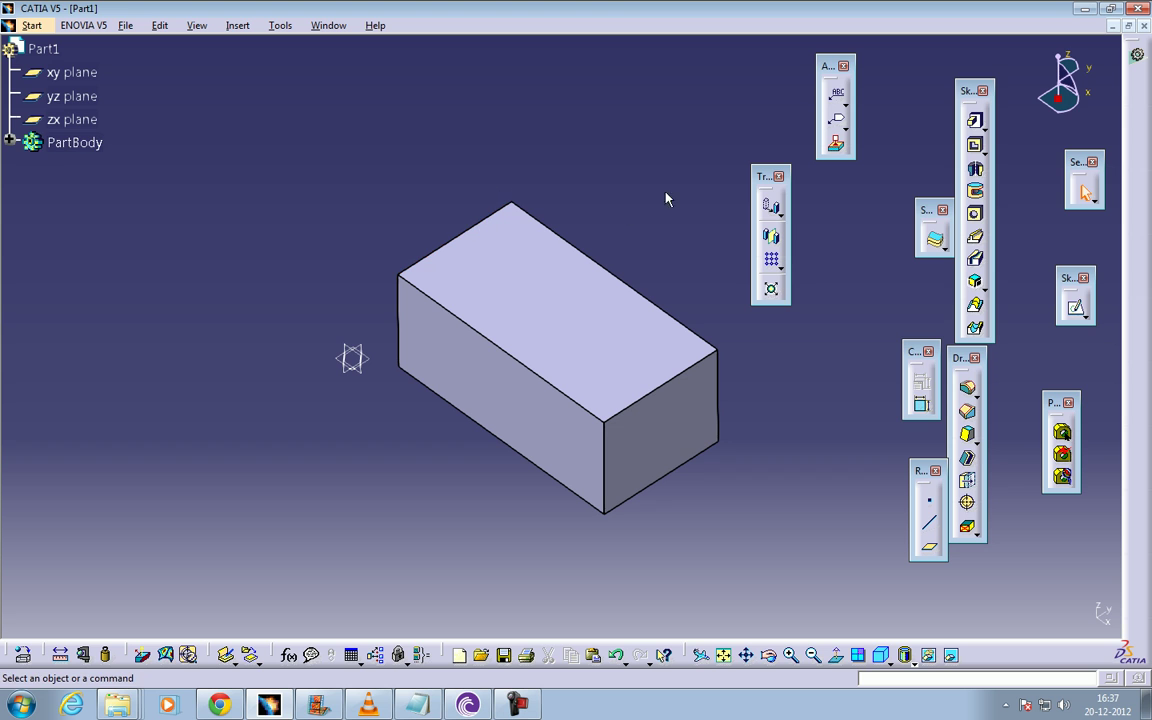
# Sketch a smaller rectangle inside the outline of the block's top face.
pyautogui.click(984, 130)
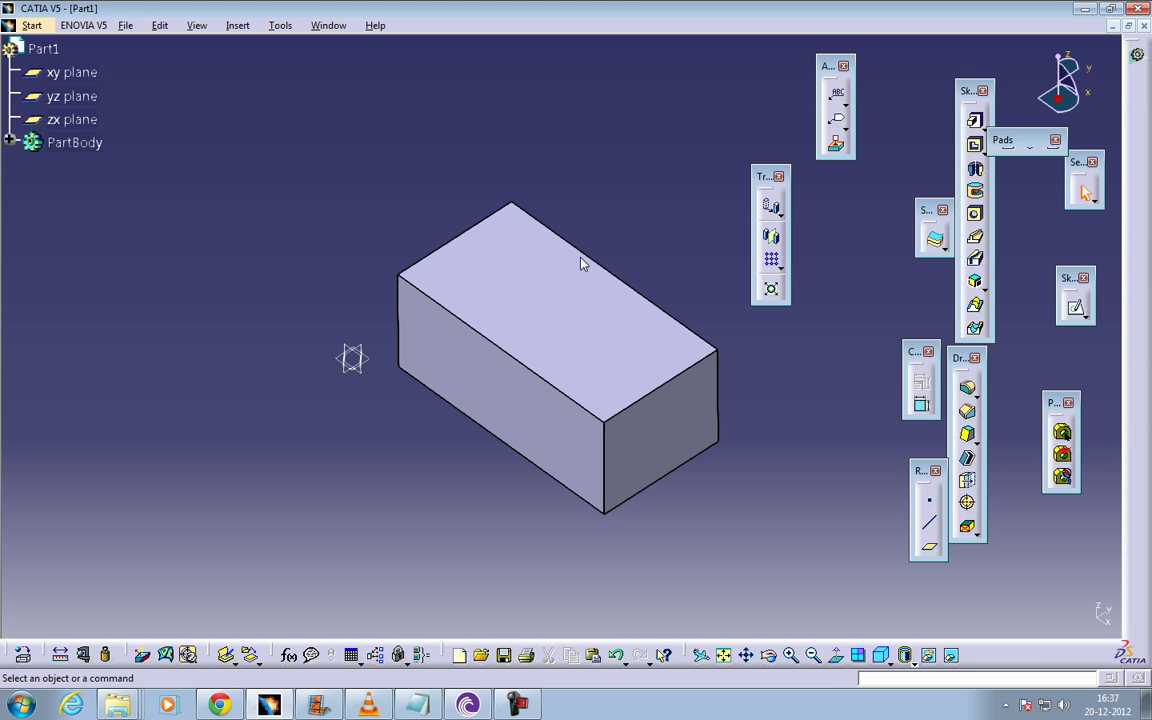
pyautogui.click(555, 293)
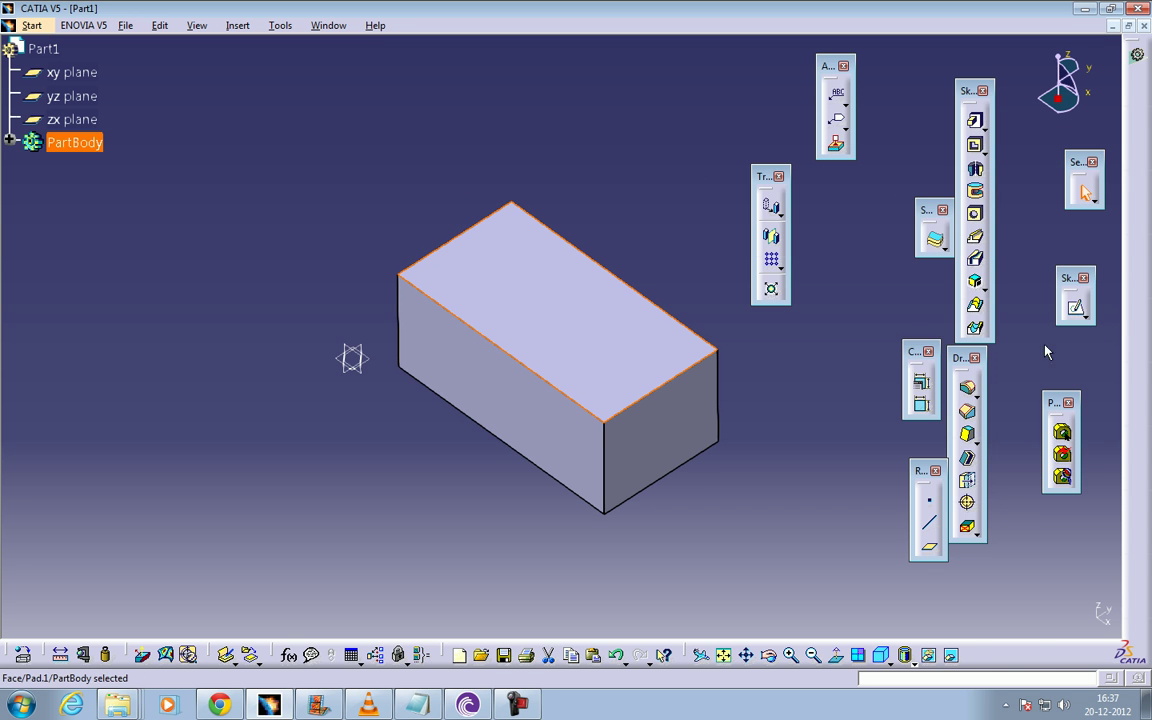
pyautogui.click(1075, 307)
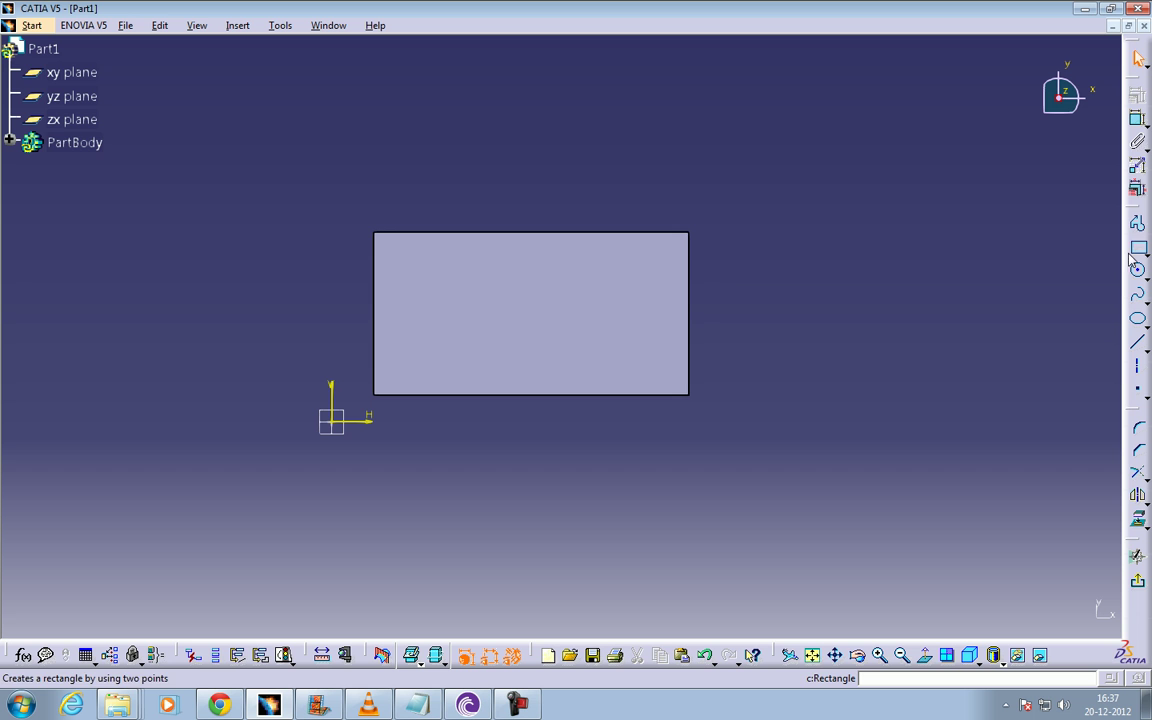
pyautogui.click(1137, 250)
pyautogui.click(455, 268)
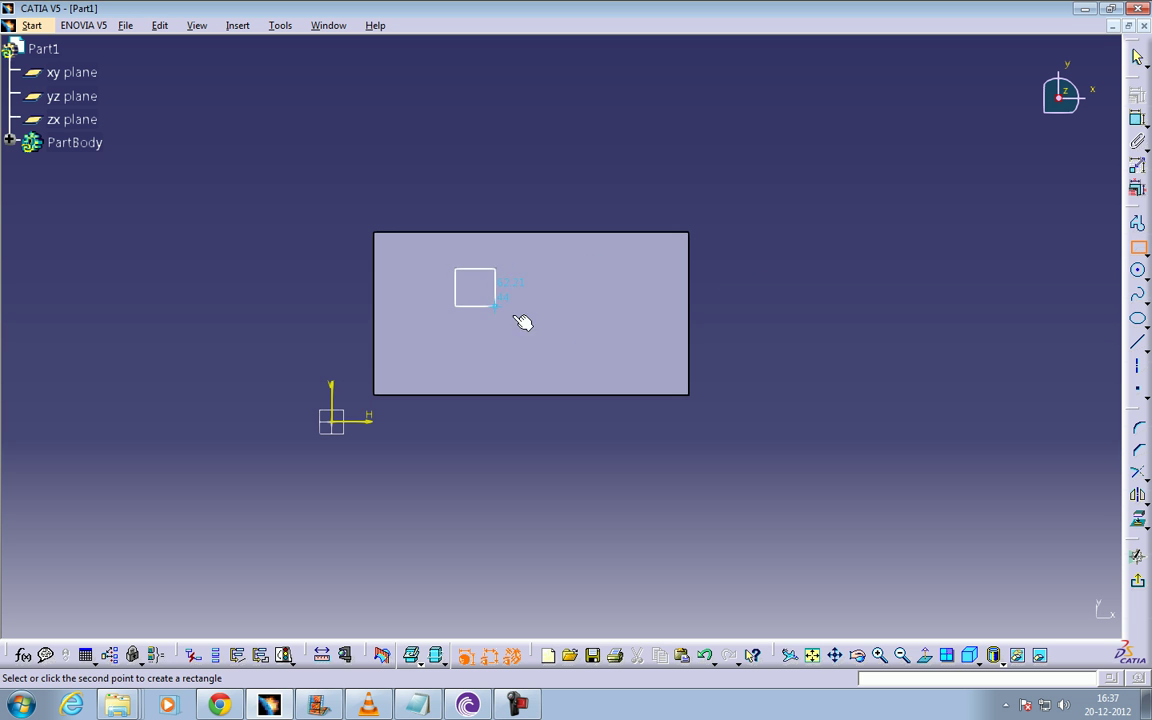
pyautogui.click(609, 341)
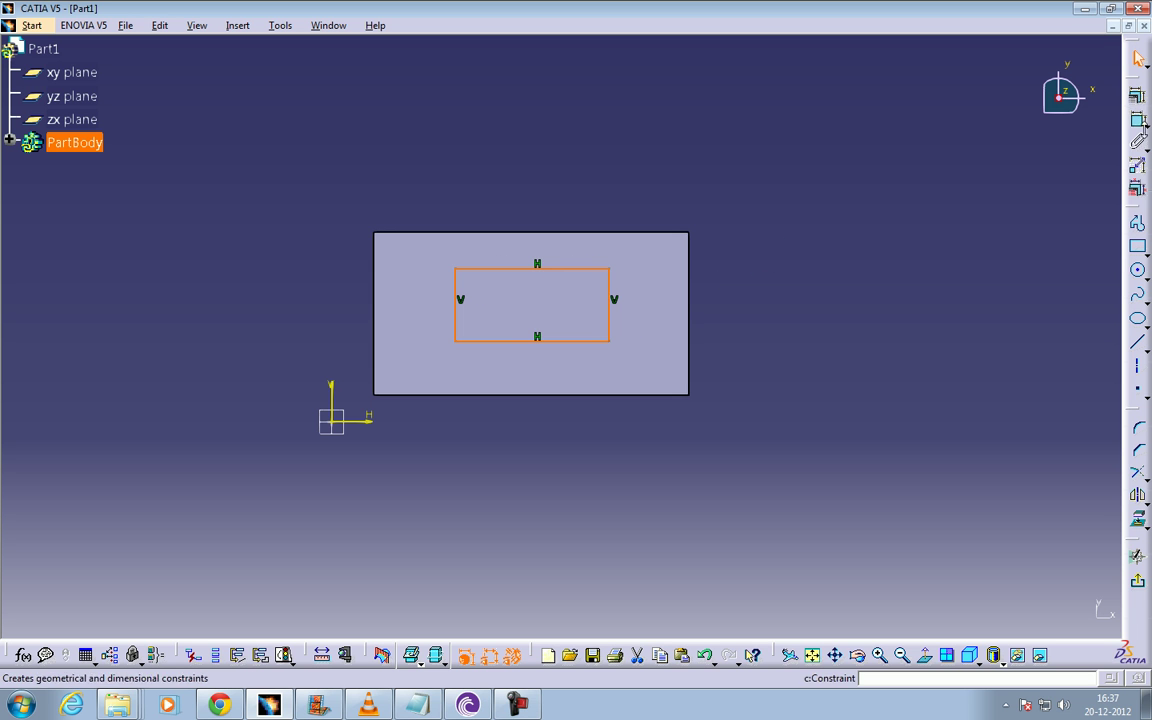
# Start a drafted filleted pad from the rectangle sketch with length 30 mm, top face as second limit.
pyautogui.click(1138, 588)
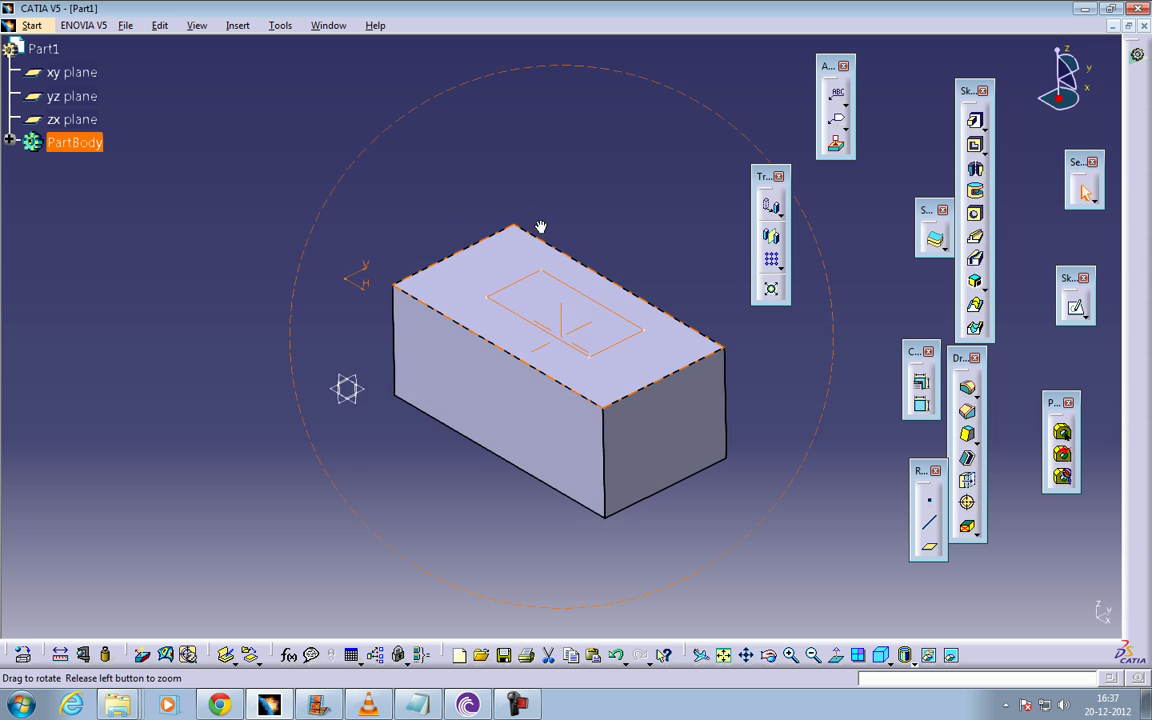
pyautogui.moveTo(540, 227); pyautogui.dragTo(560, 255, button='middle')
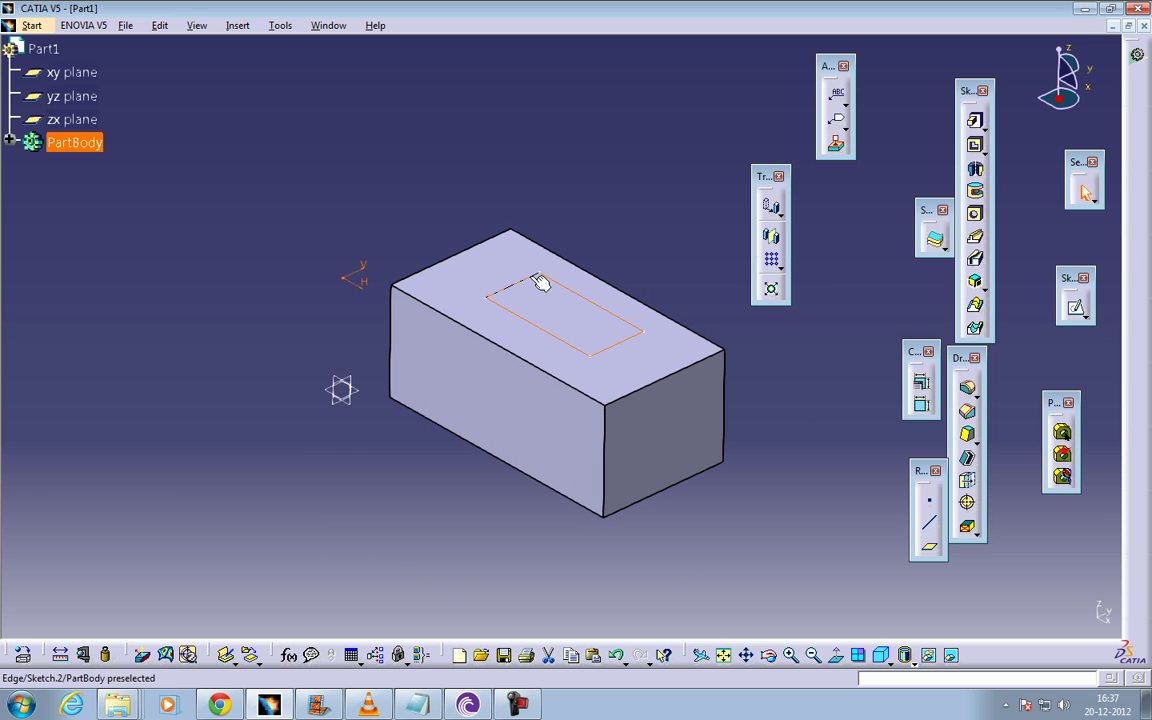
pyautogui.click(540, 283)
pyautogui.click(986, 129)
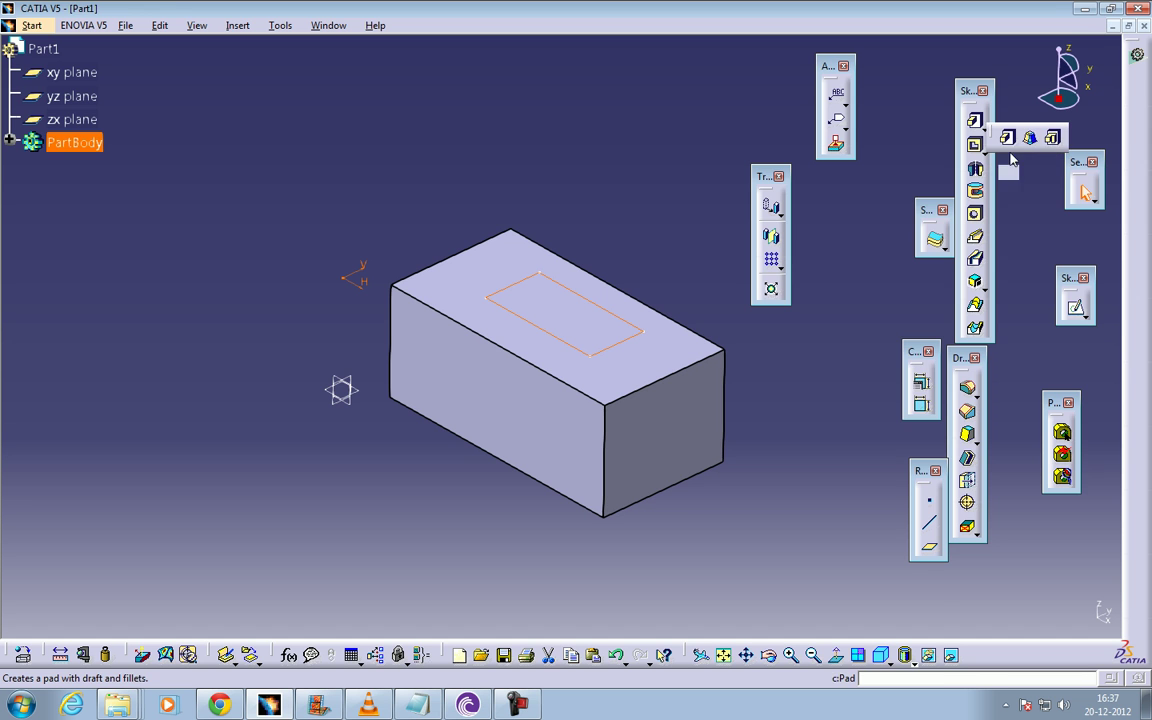
pyautogui.click(1031, 139)
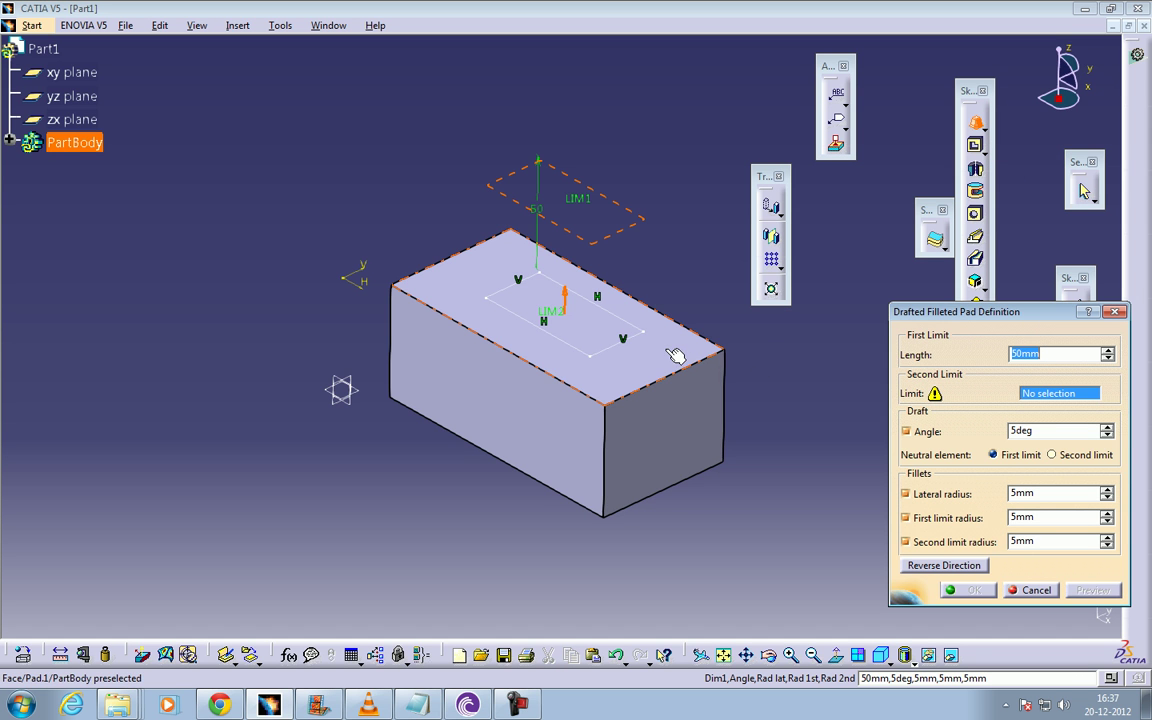
pyautogui.click(708, 349)
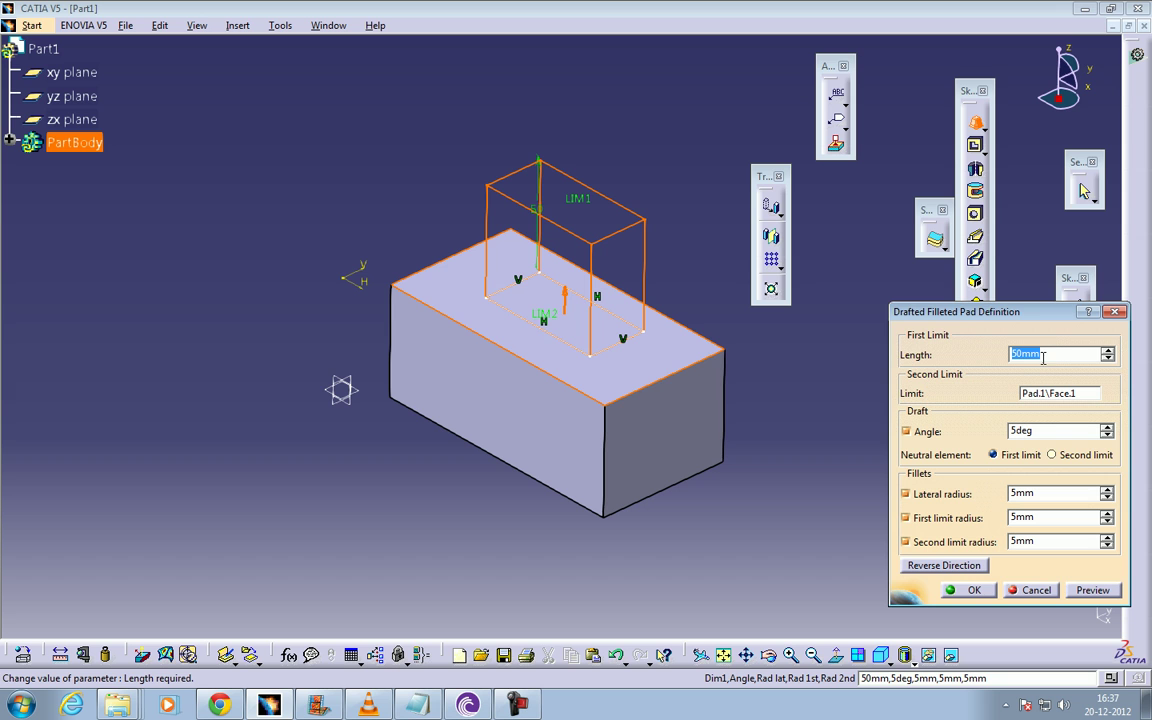
pyautogui.write('30')
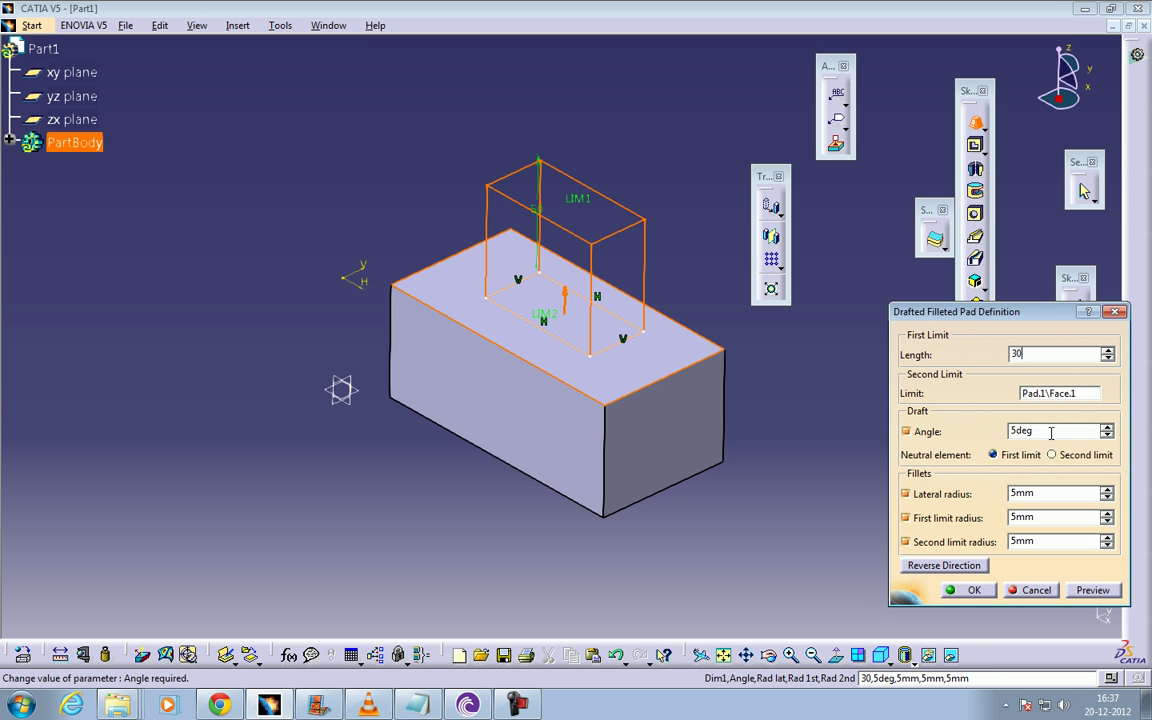
pyautogui.click(1051, 432)
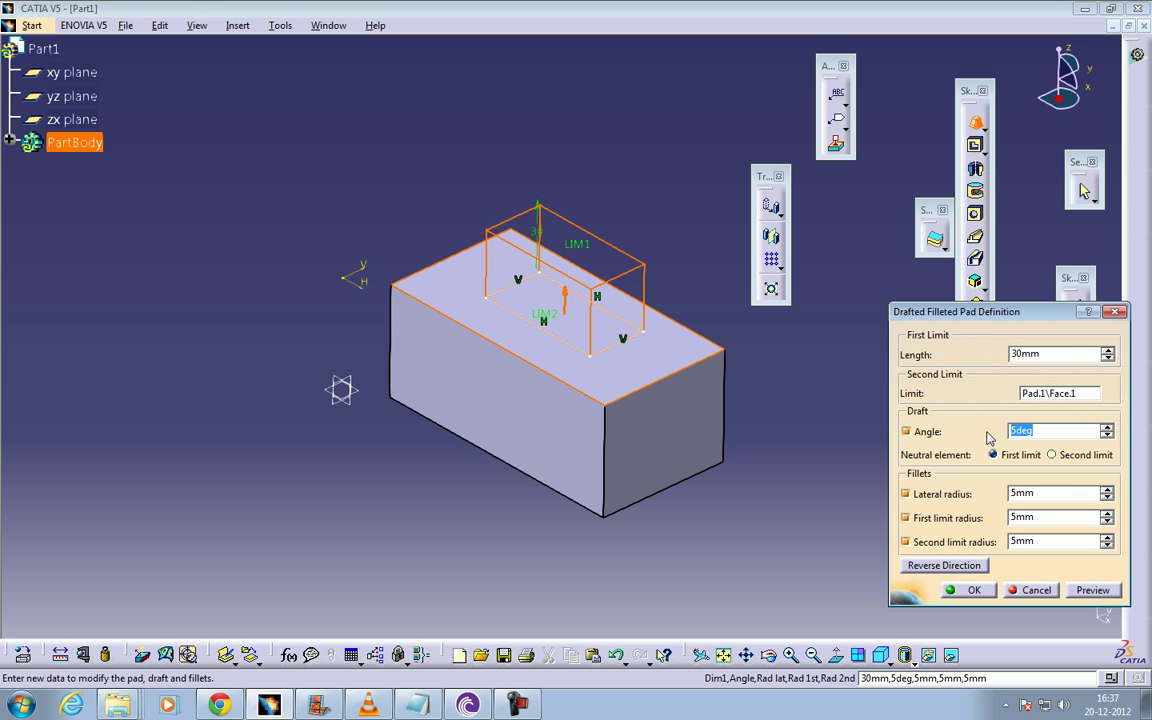
# Apply 5° draft with 5 mm lateral, 10 mm and 15 mm limit fillets, then preview and create it.
pyautogui.click(1025, 494)
pyautogui.press('Tab')
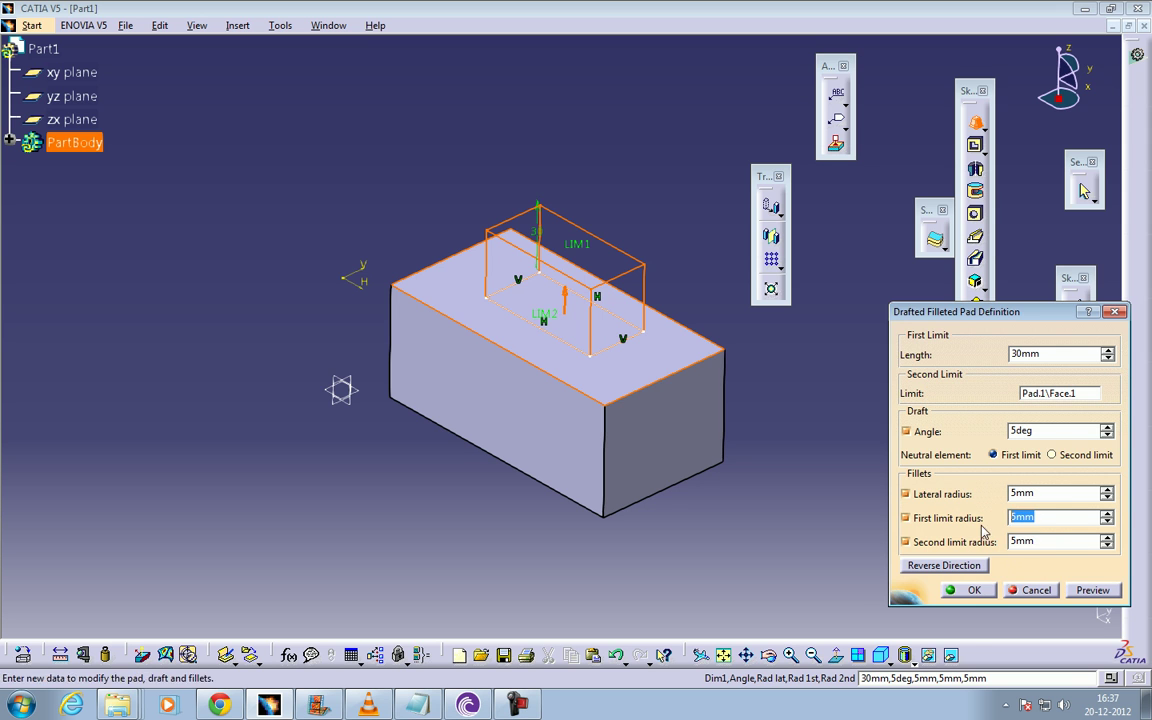
pyautogui.press('Tab')
pyautogui.hotkey('shift', 'Tab')
pyautogui.write('10')
pyautogui.press('Tab')
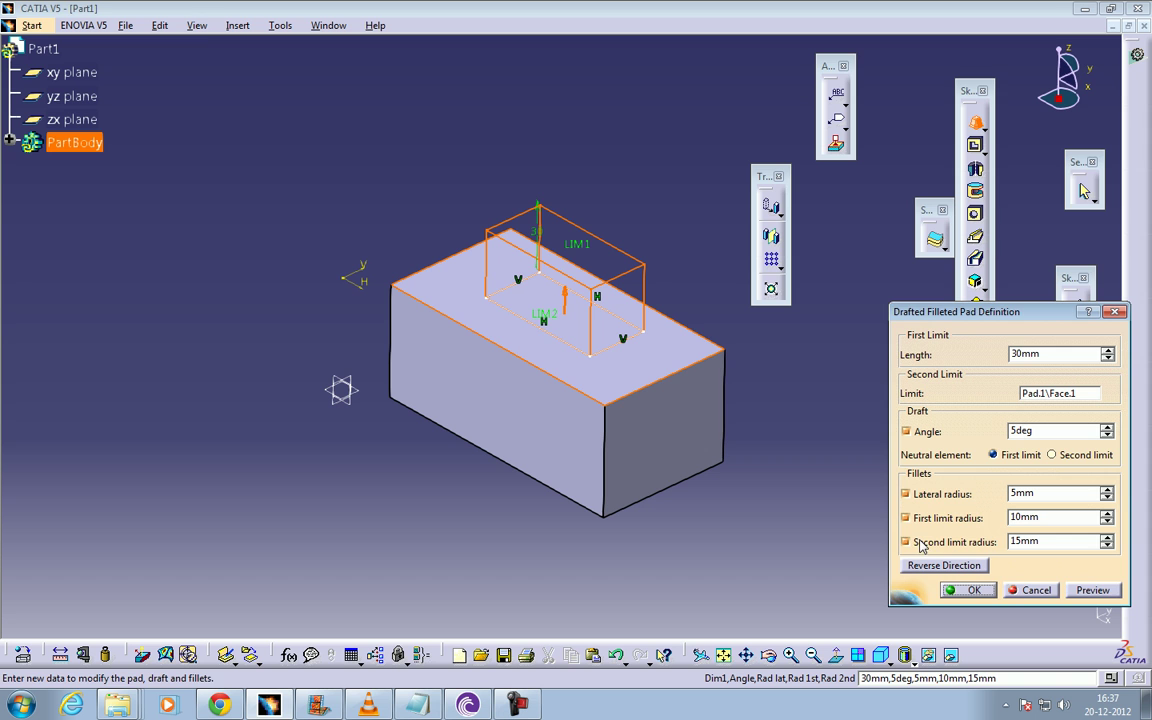
pyautogui.click(1088, 590)
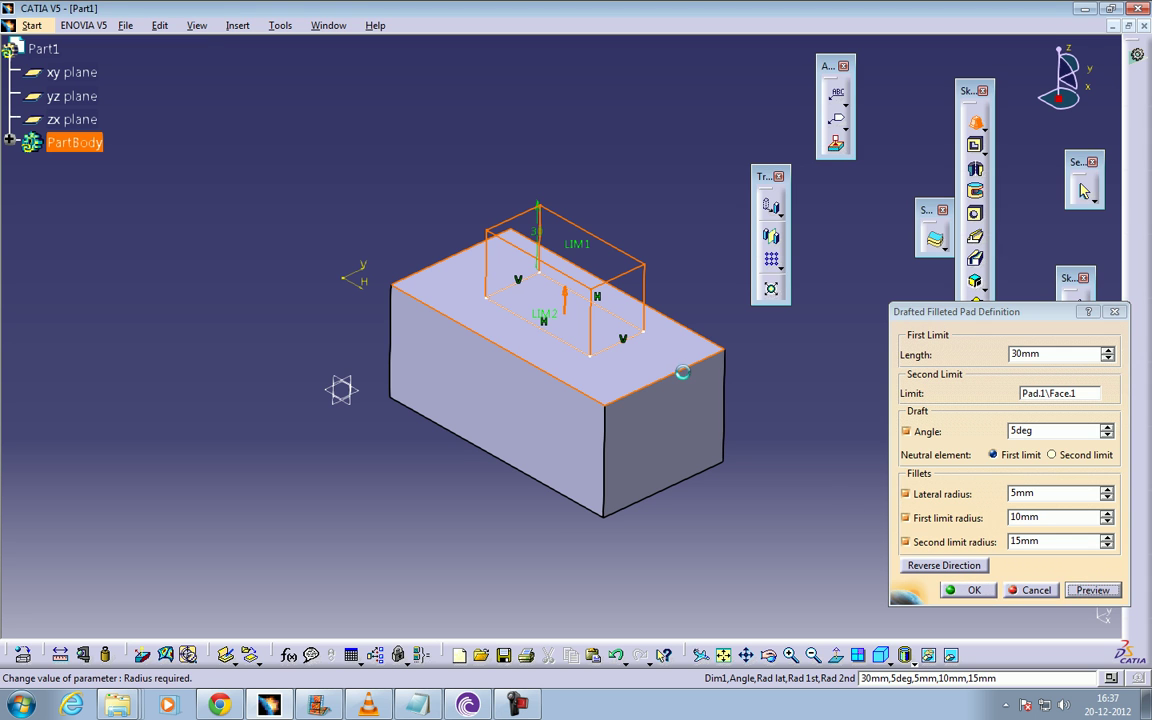
pyautogui.click(975, 590)
pyautogui.moveTo(590, 255)
pyautogui.mouseDown(button='middle')
pyautogui.moveTo(527, 243)
pyautogui.moveTo(566, 205)
pyautogui.moveTo(586, 258)
pyautogui.mouseUp(button='middle')
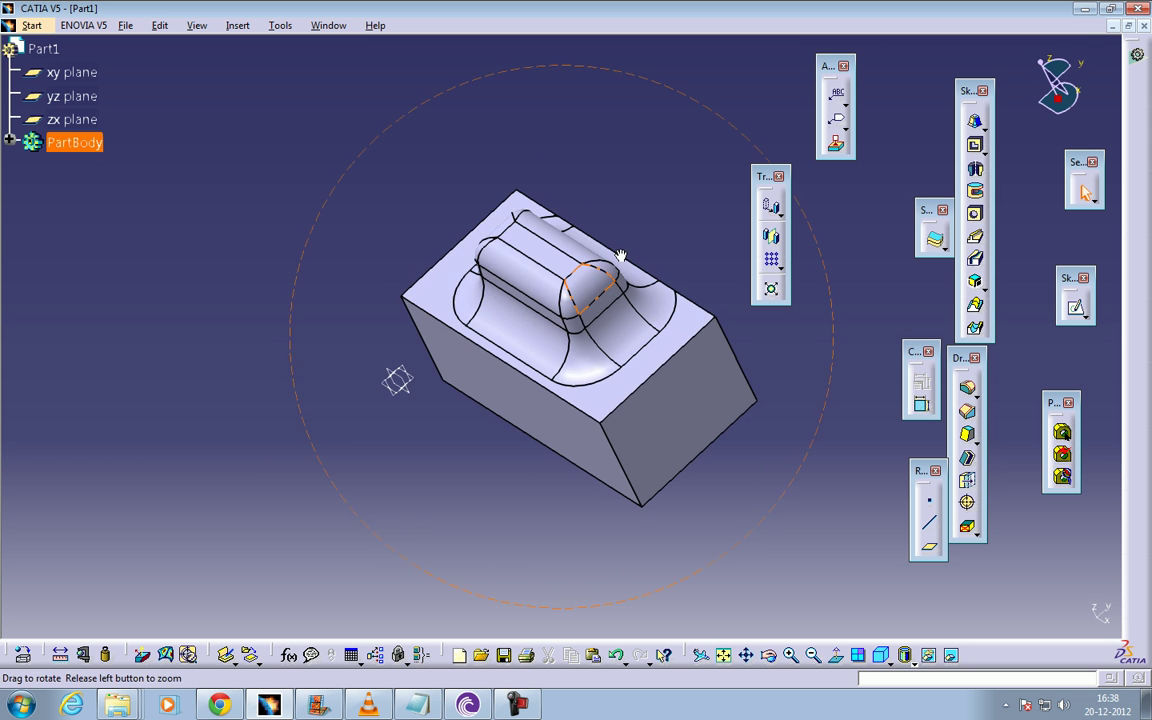
# Expand PartBody and reopen EdgeFillet.1 and EdgeFillet.2, confirming each at 10 mm radius.
pyautogui.click(11, 142)
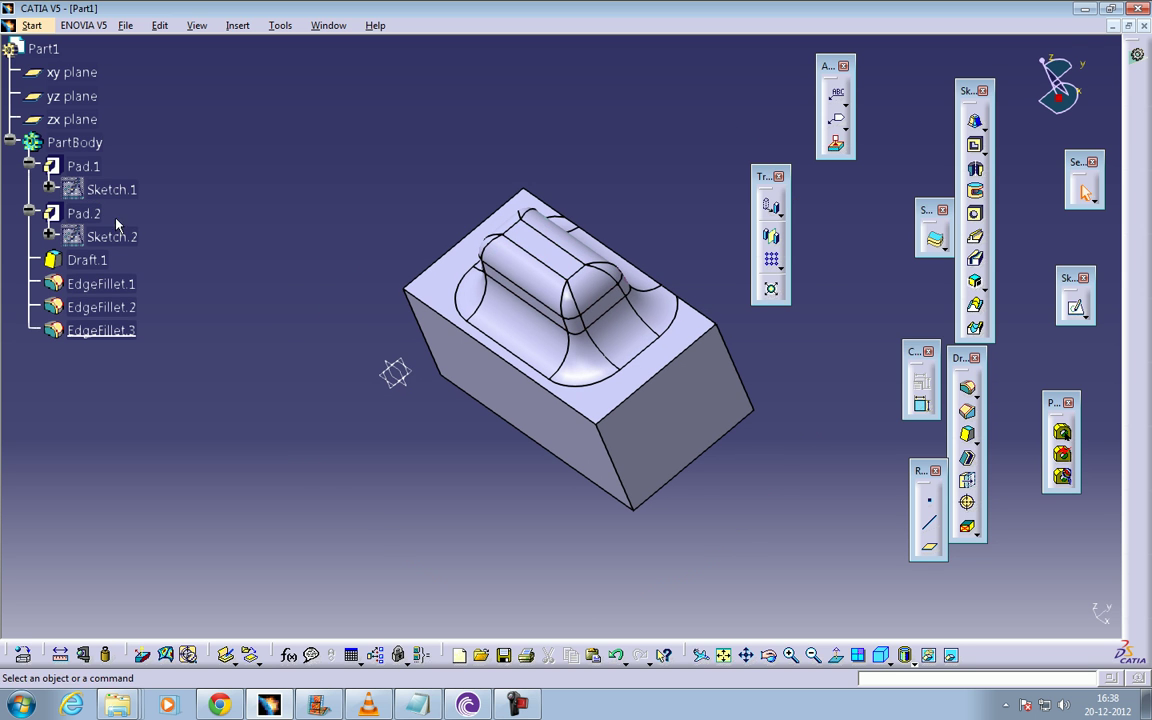
pyautogui.doubleClick(95, 284)
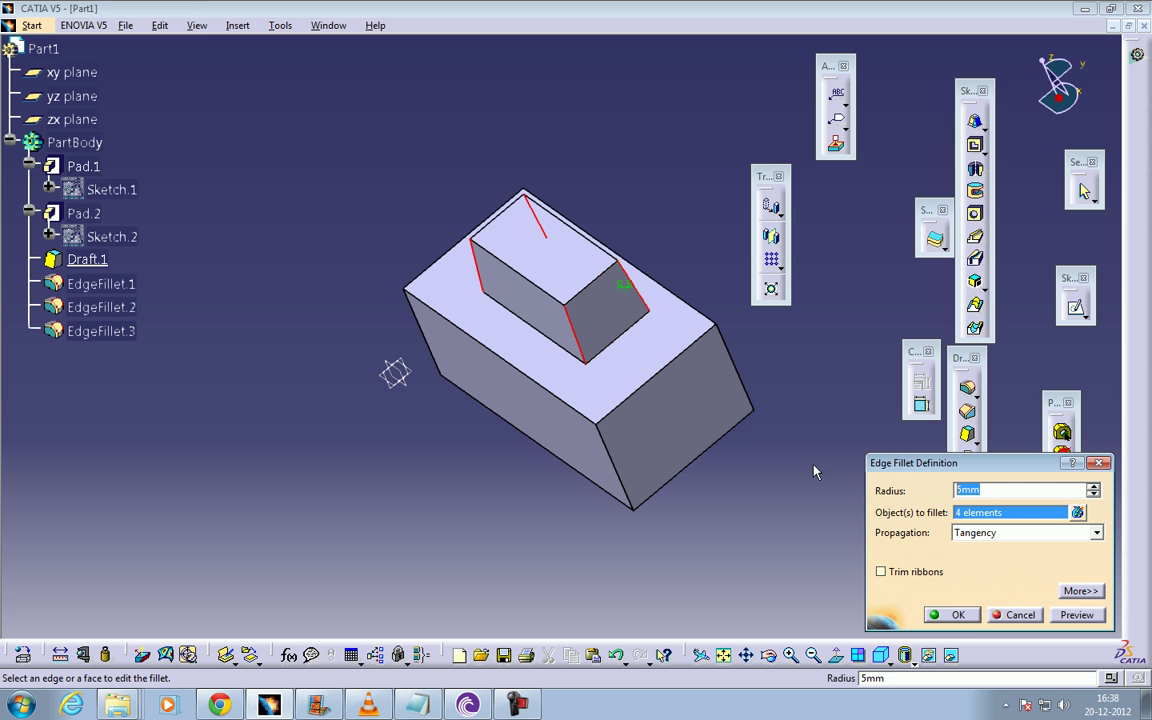
pyautogui.click(960, 616)
pyautogui.moveTo(625, 270); pyautogui.dragTo(648, 230, button='middle')
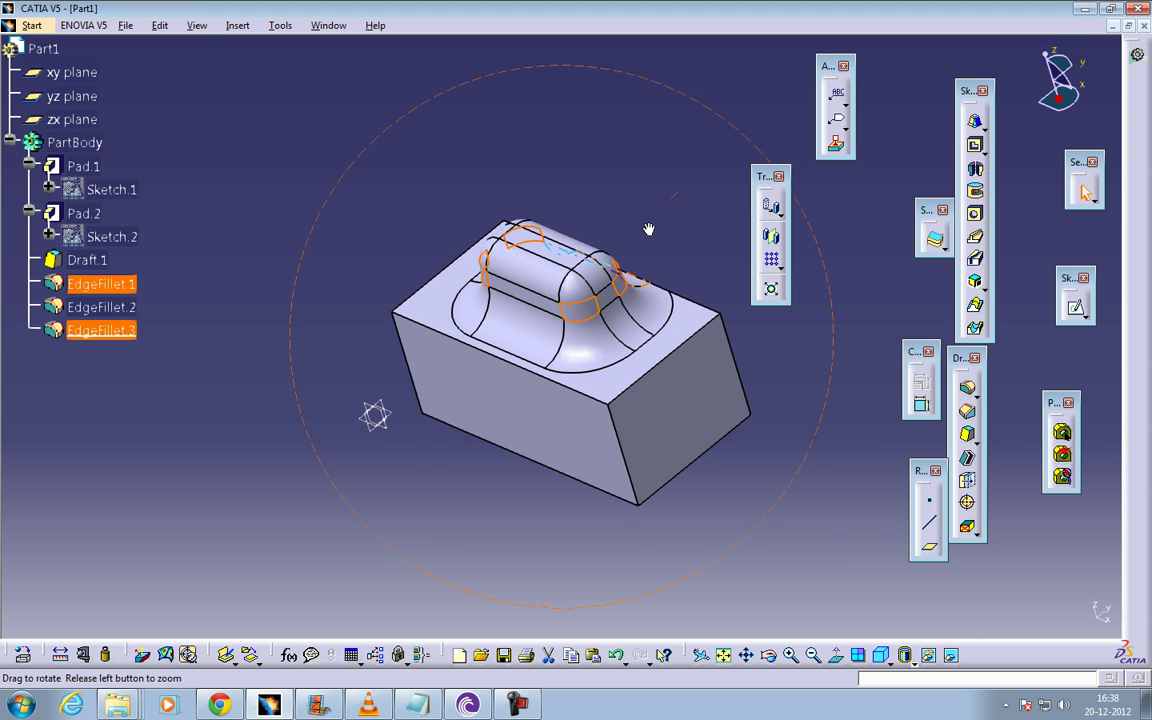
pyautogui.doubleClick(95, 307)
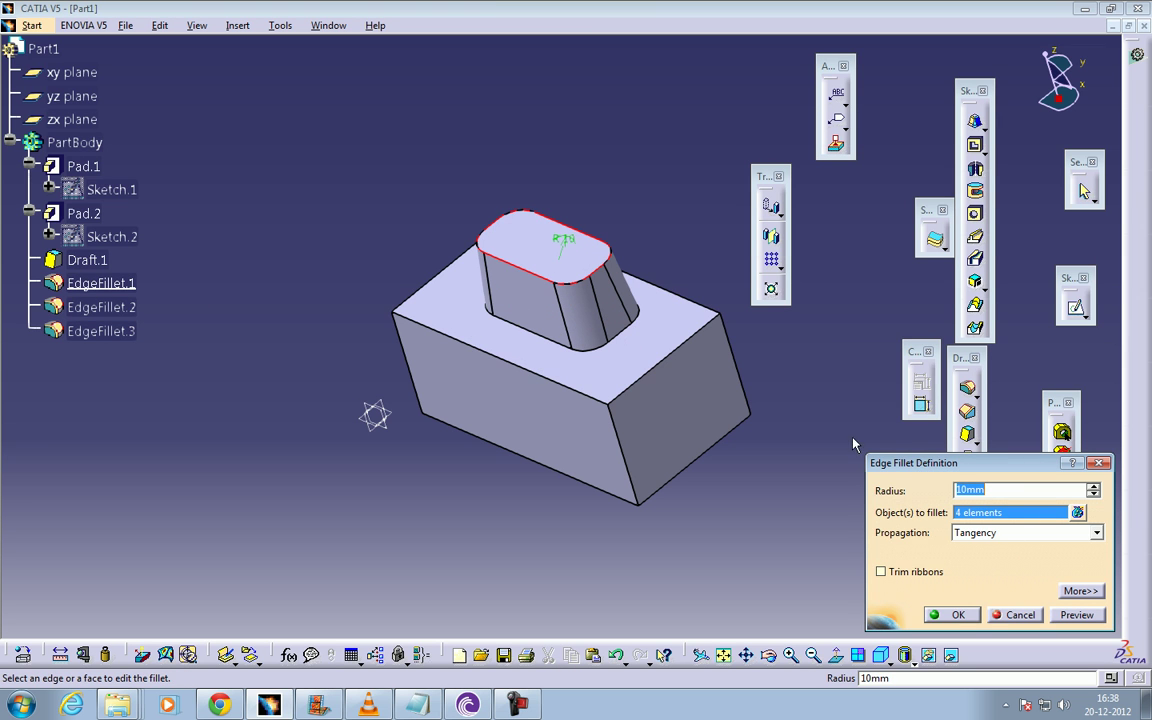
pyautogui.click(955, 614)
pyautogui.moveTo(425, 248); pyautogui.dragTo(579, 249, button='middle')
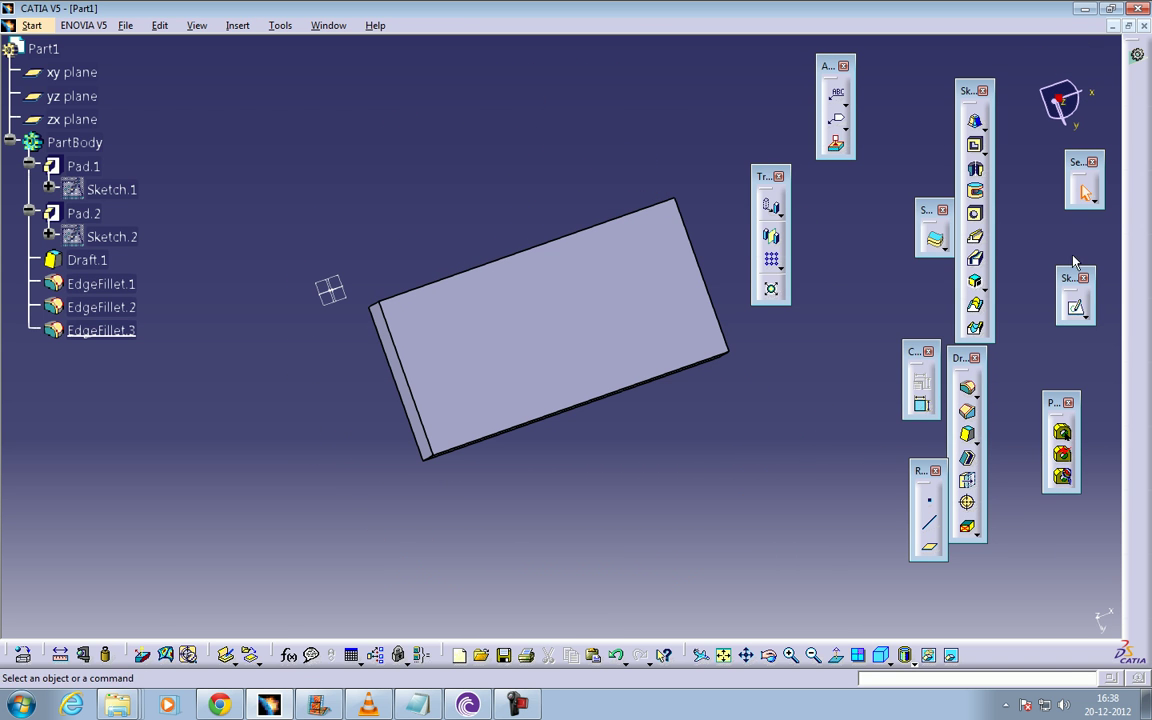
# Start a new sketch on the block's opposite face.
pyautogui.click(986, 151)
pyautogui.moveTo(553, 313); pyautogui.dragTo(589, 280, button='middle')
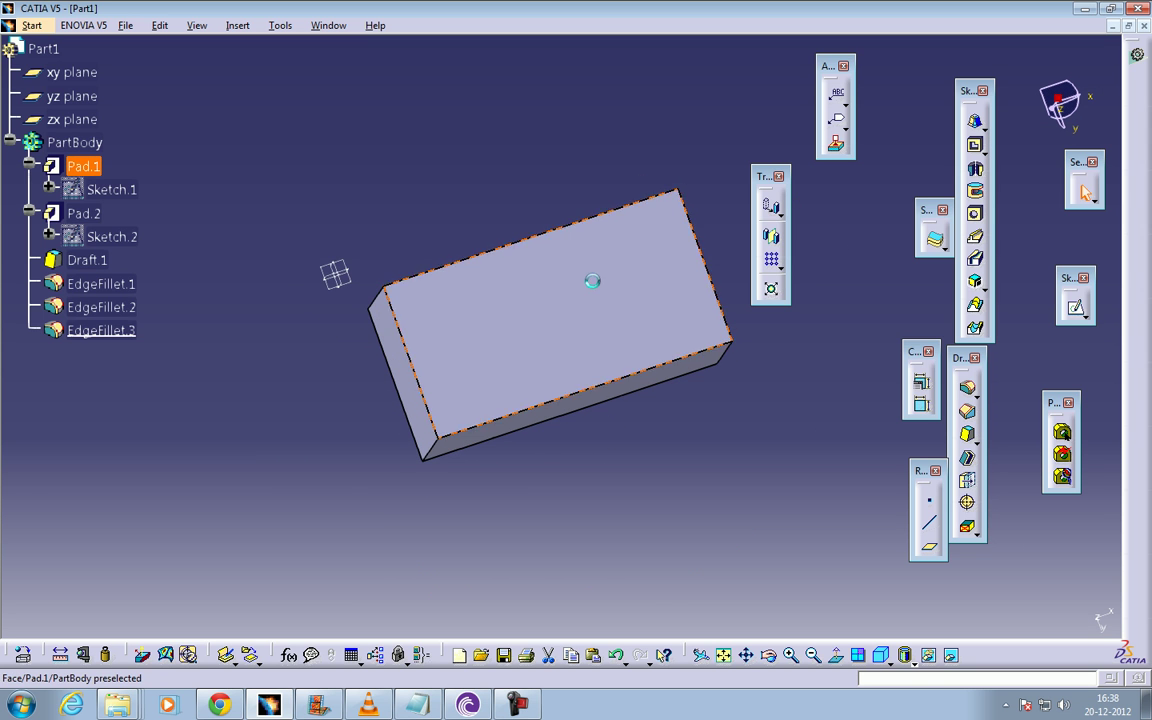
pyautogui.click(1075, 307)
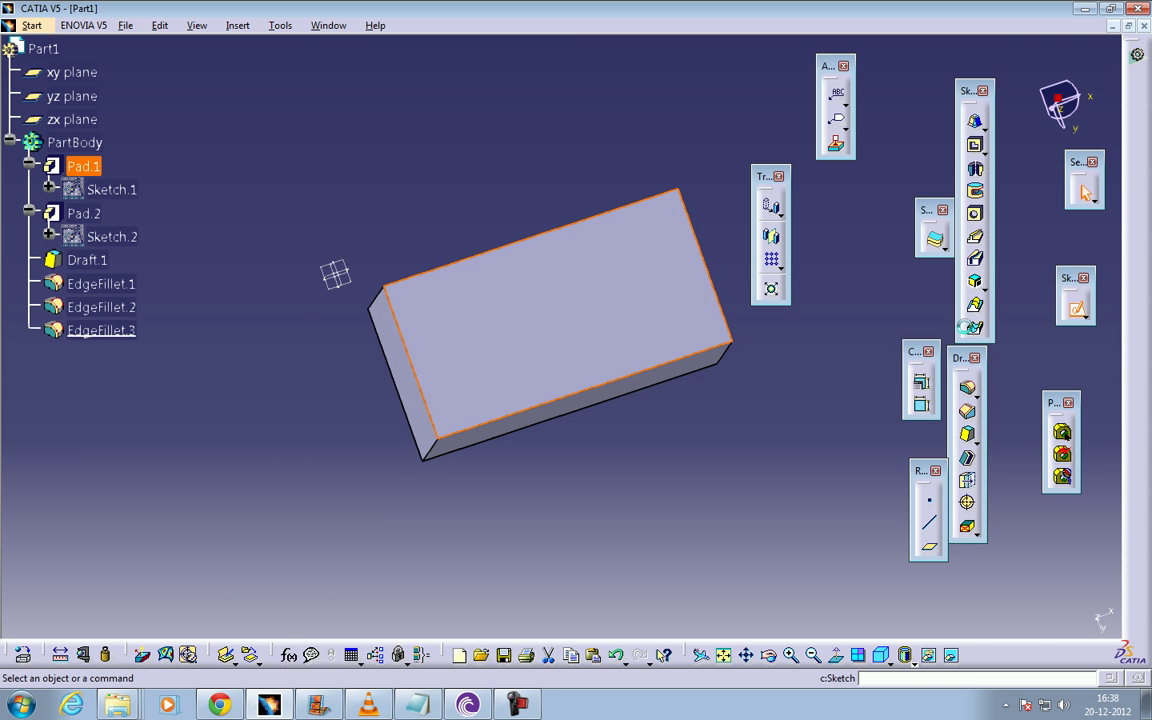
pyautogui.click(646, 333)
# Draw four separate rectangles of different sizes and exit the sketch.
pyautogui.click(1137, 246)
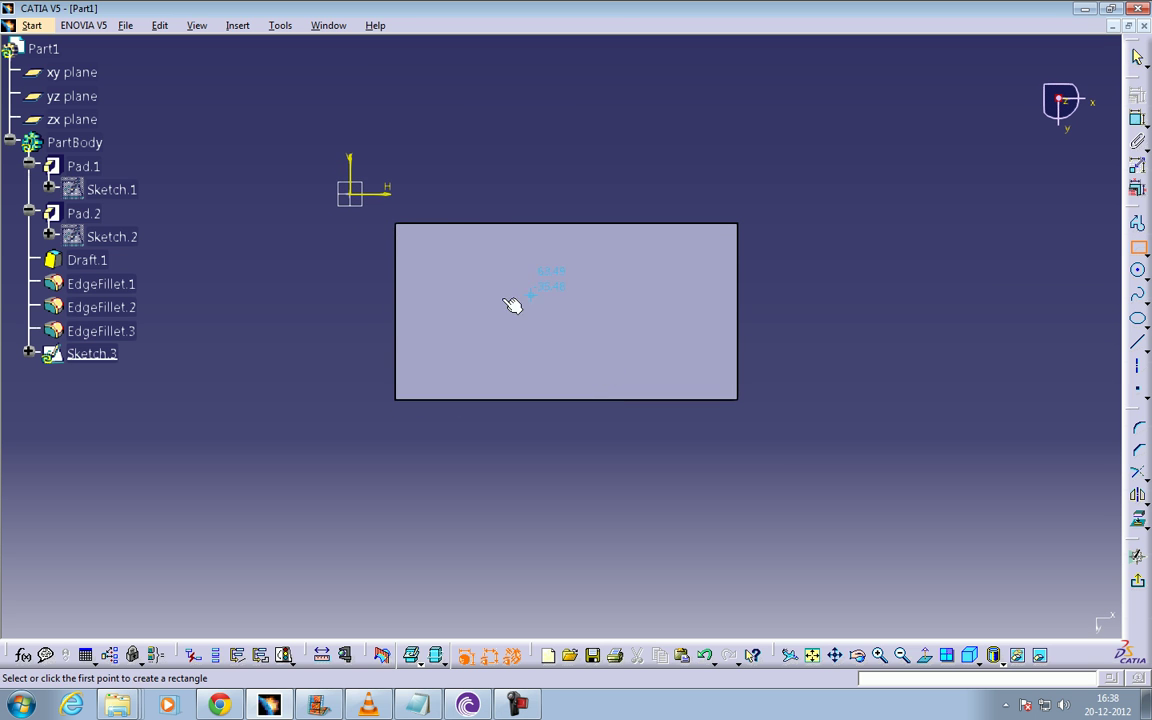
pyautogui.click(424, 250)
pyautogui.click(466, 291)
pyautogui.click(1137, 246)
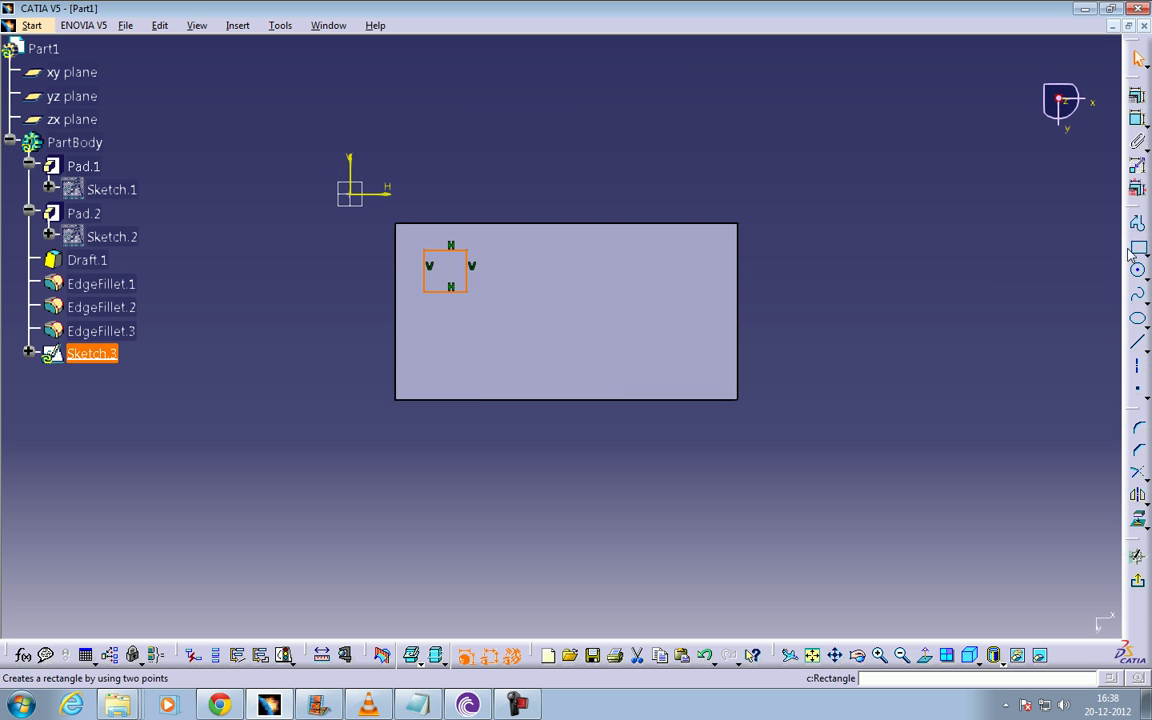
pyautogui.click(498, 250)
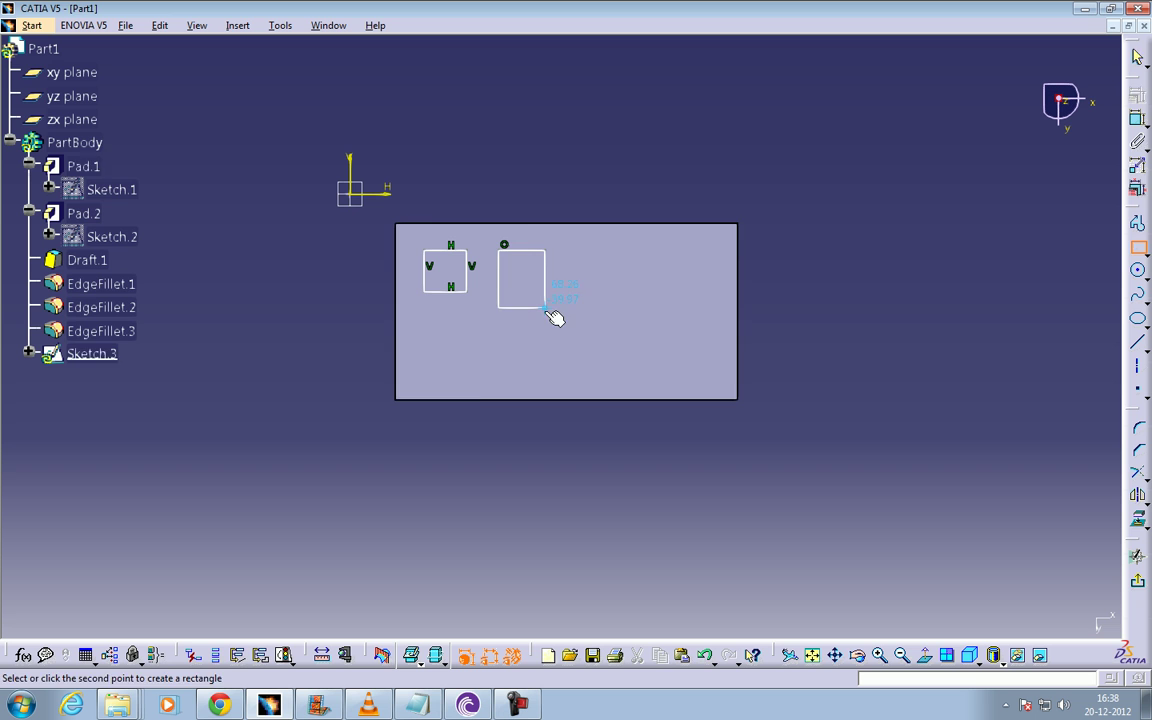
pyautogui.click(545, 310)
pyautogui.click(1137, 246)
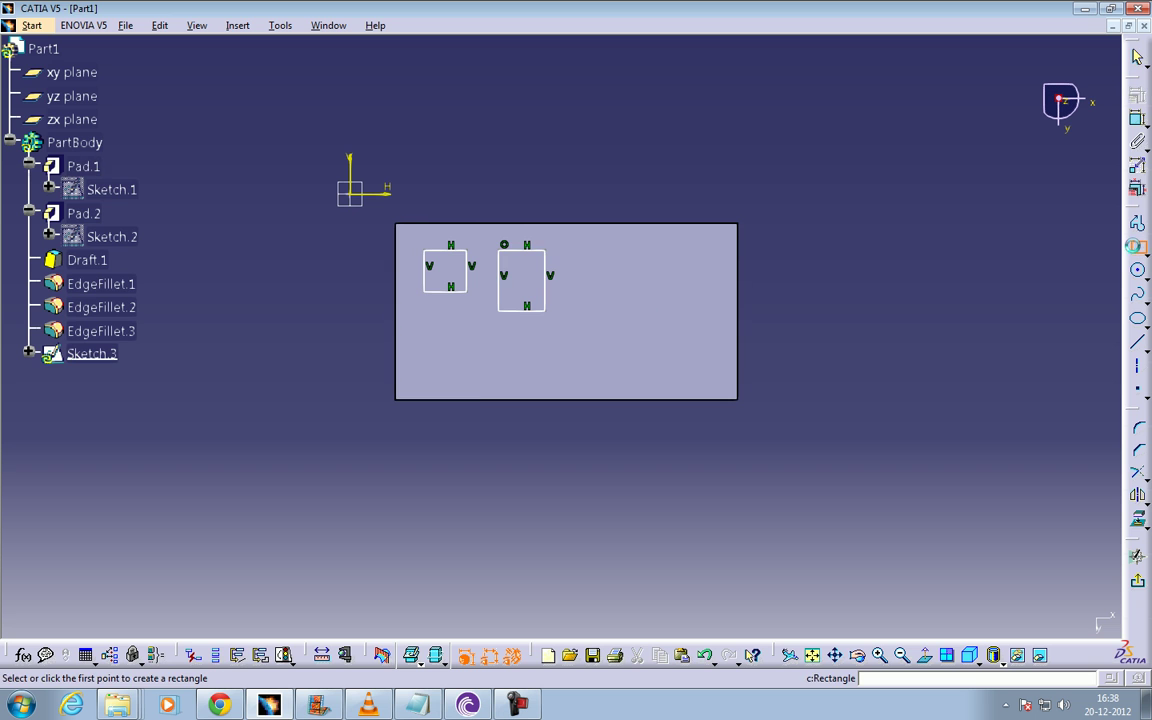
pyautogui.click(610, 283)
pyautogui.click(686, 310)
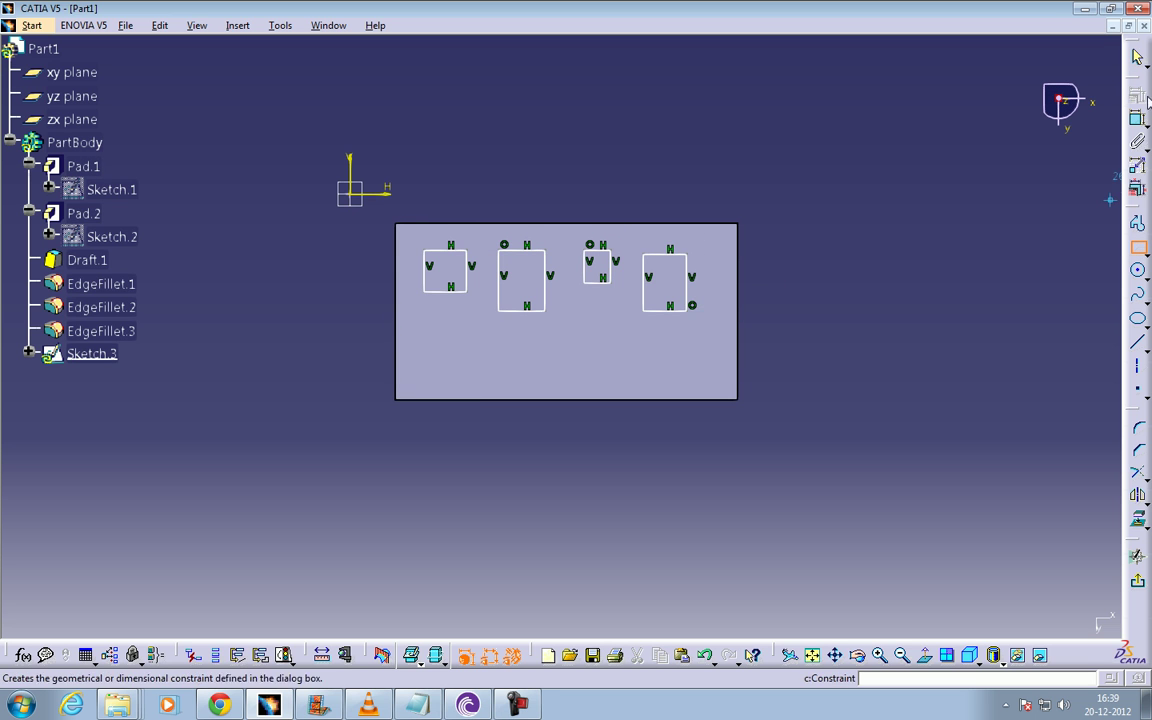
pyautogui.click(1139, 586)
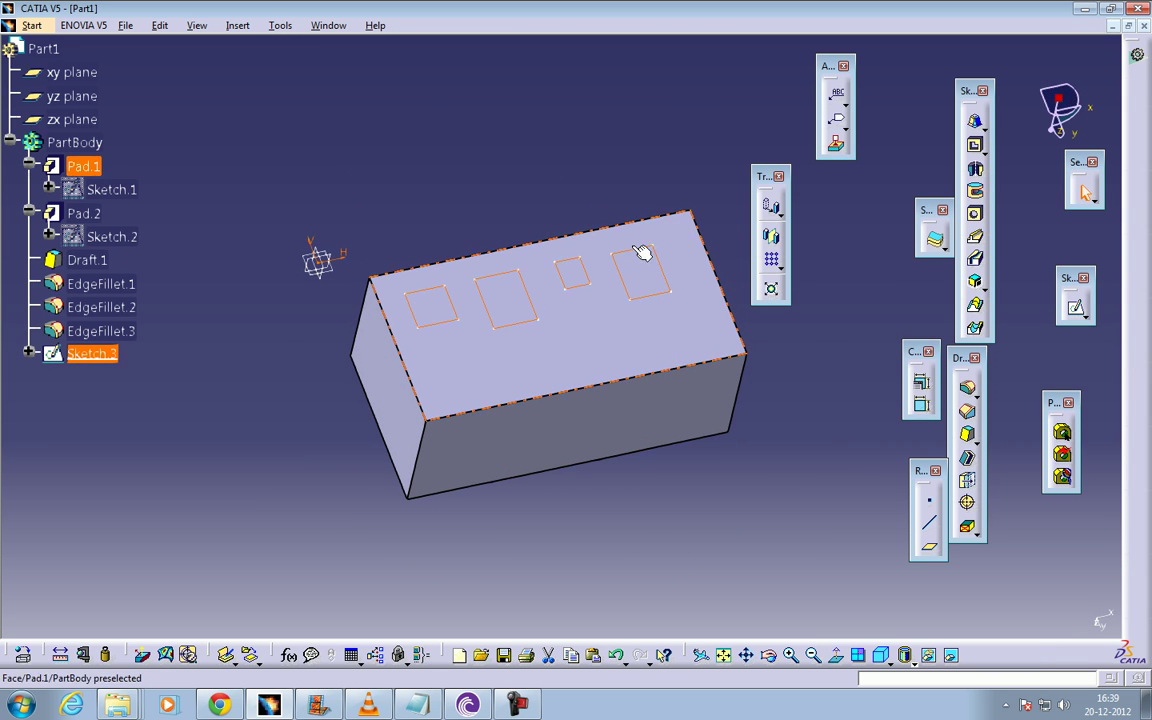
# Create a multi-pad from Sketch.3 with domain lengths 5, 10, 15 and 5 mm.
pyautogui.click(986, 132)
pyautogui.click(1051, 143)
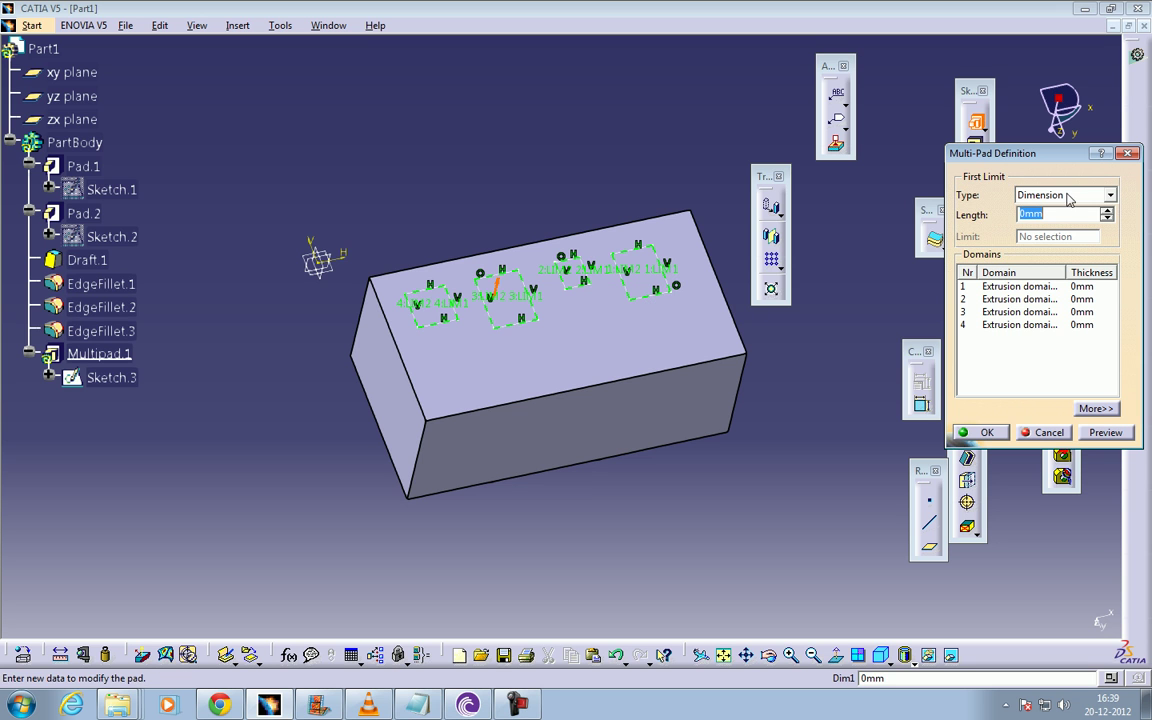
pyautogui.click(1040, 288)
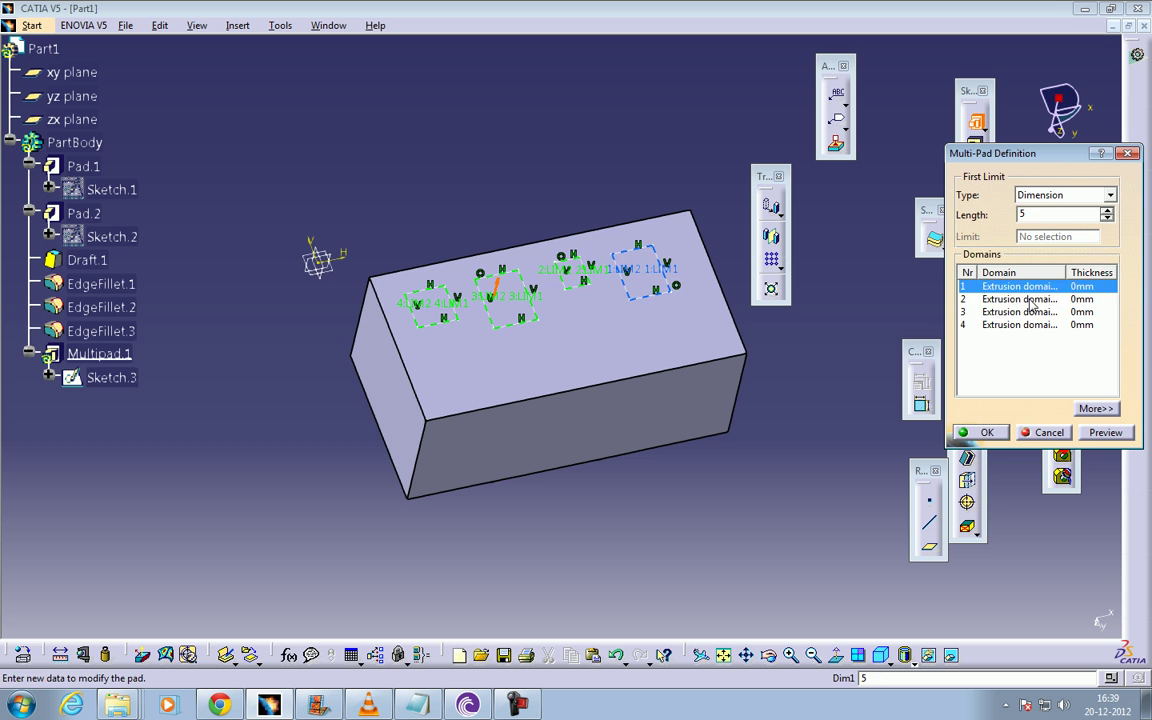
pyautogui.click(1030, 299)
pyautogui.write('10')
pyautogui.click(1040, 310)
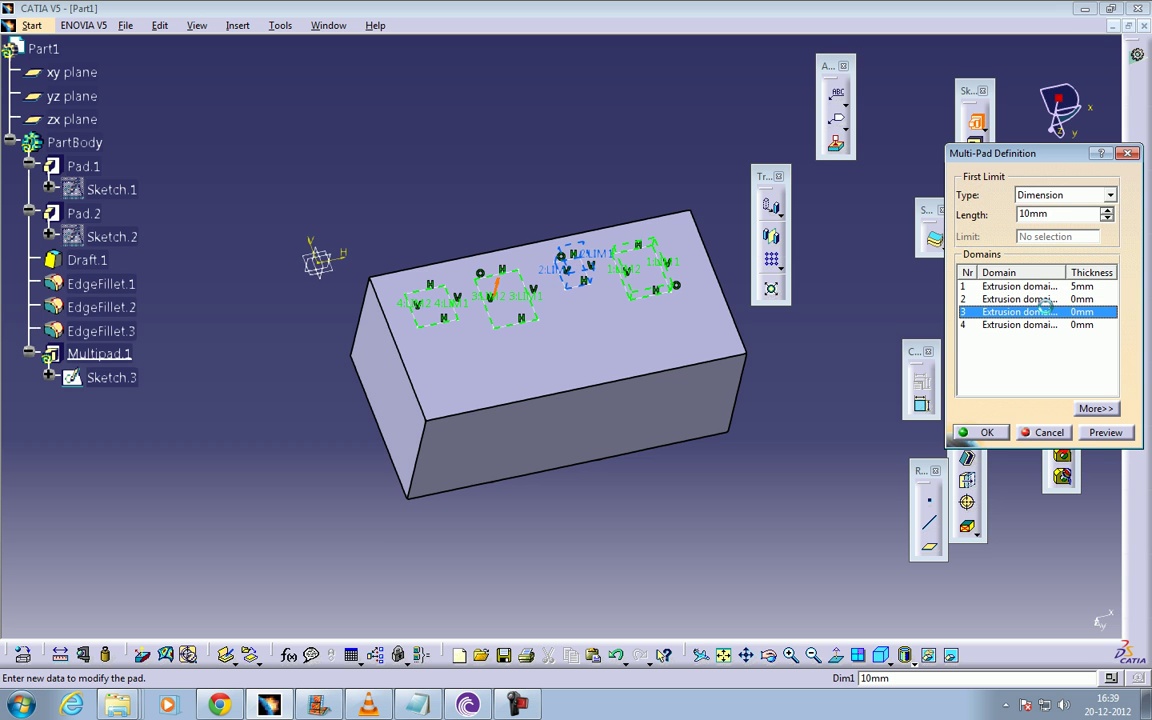
pyautogui.write('15')
pyautogui.click(1072, 324)
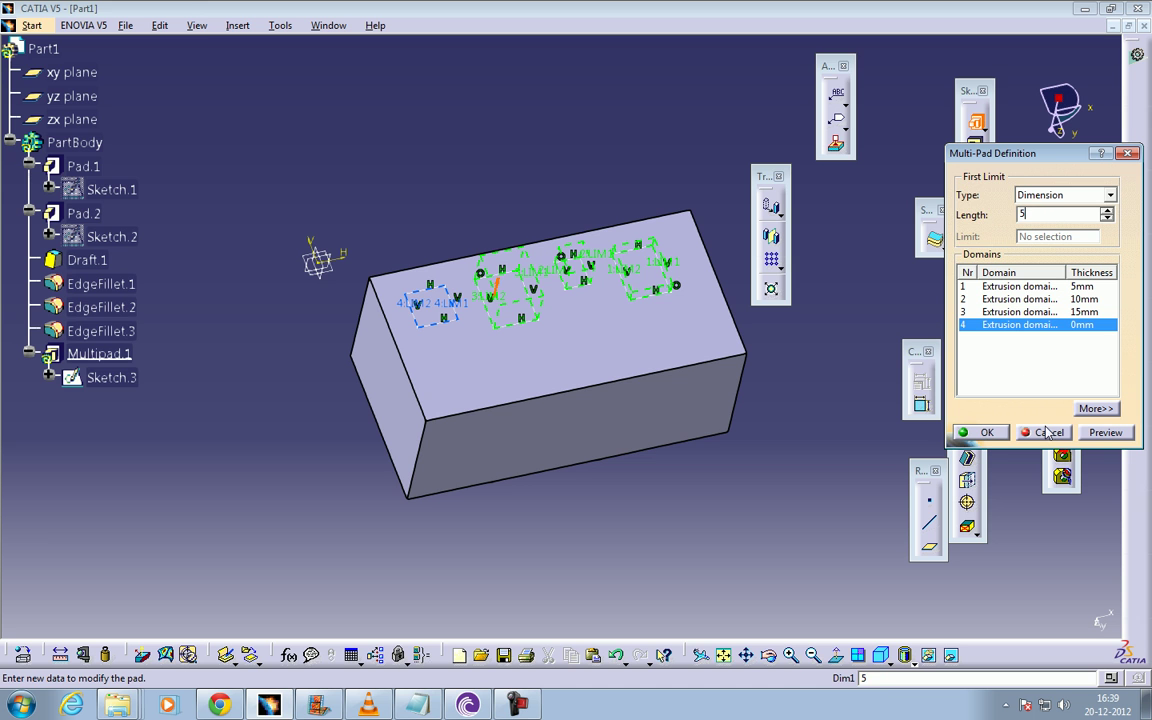
pyautogui.write('5')
pyautogui.click(987, 432)
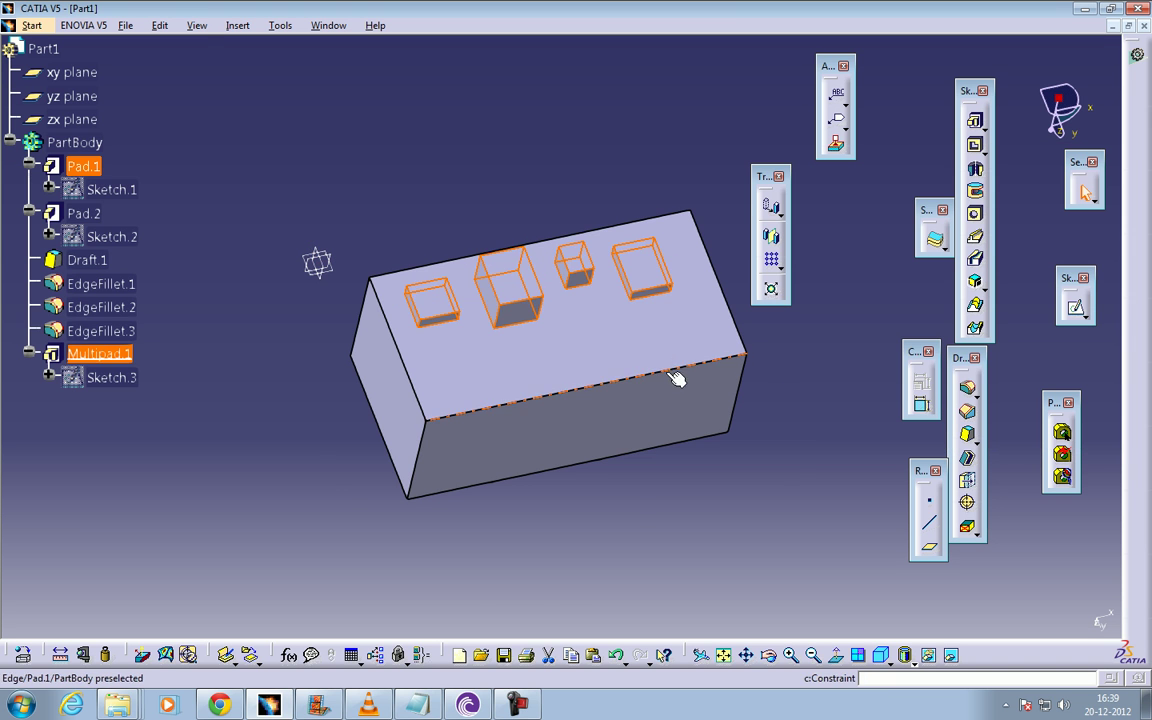
pyautogui.moveTo(570, 232); pyautogui.dragTo(622, 258, button='middle')
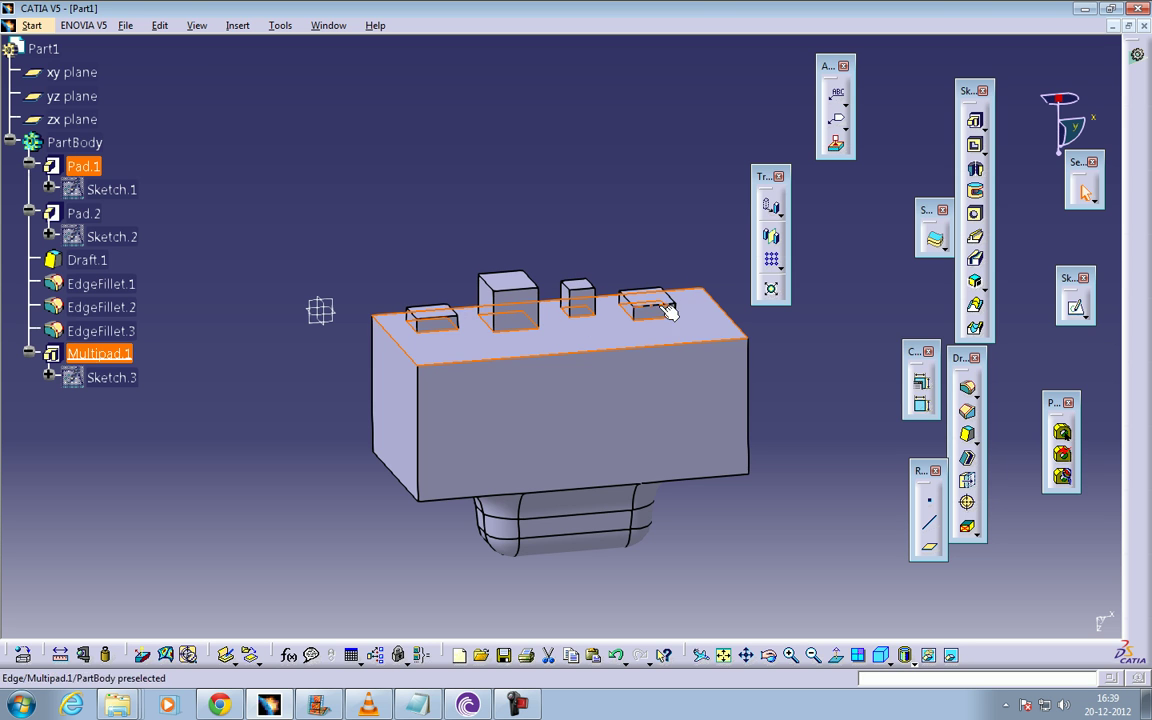
pyautogui.click(705, 318)
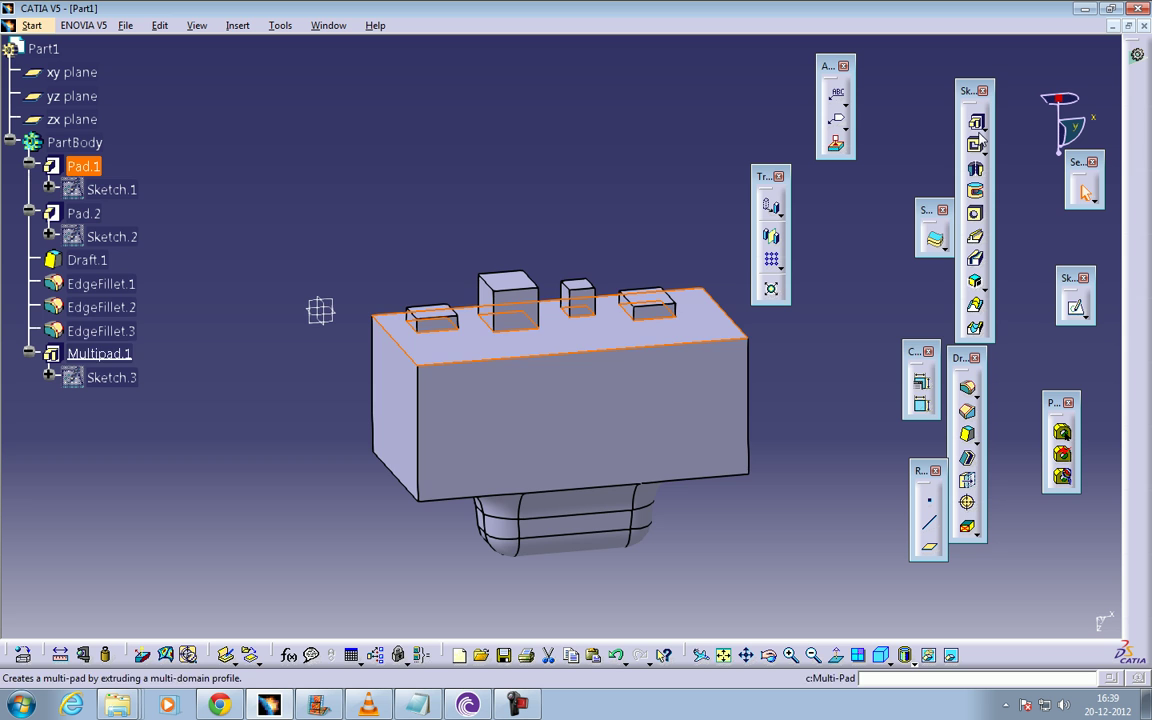
pyautogui.moveTo(612, 226); pyautogui.dragTo(573, 300, button='middle')
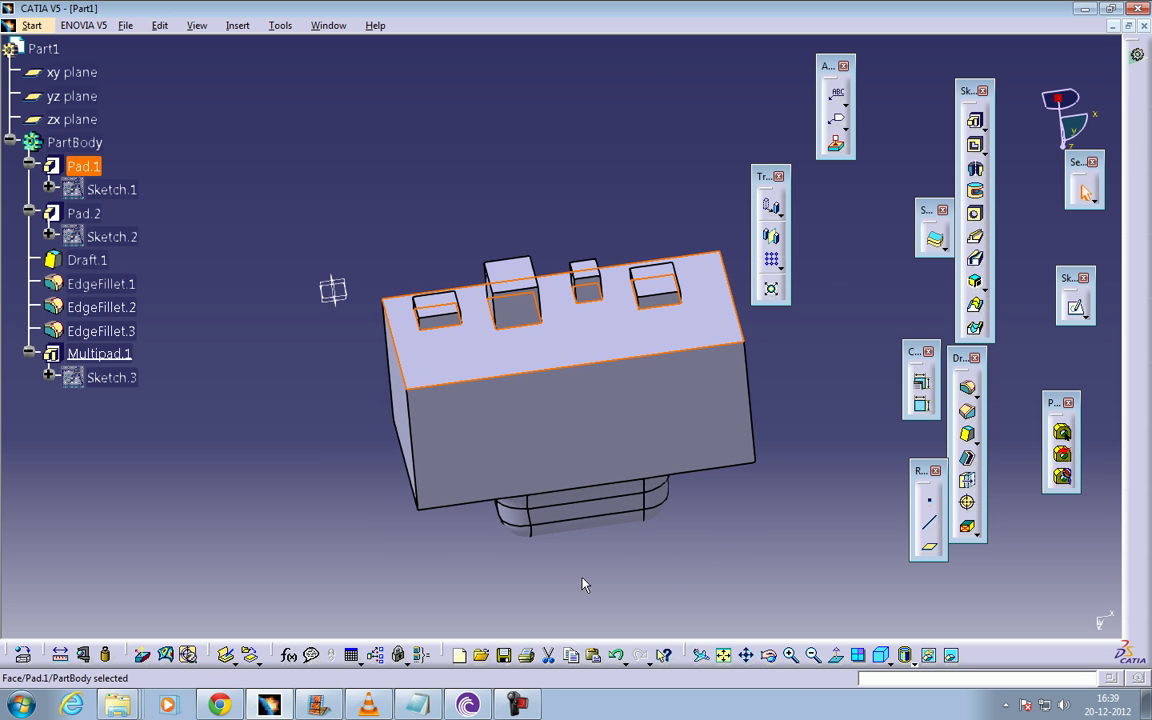
pyautogui.click(519, 706)
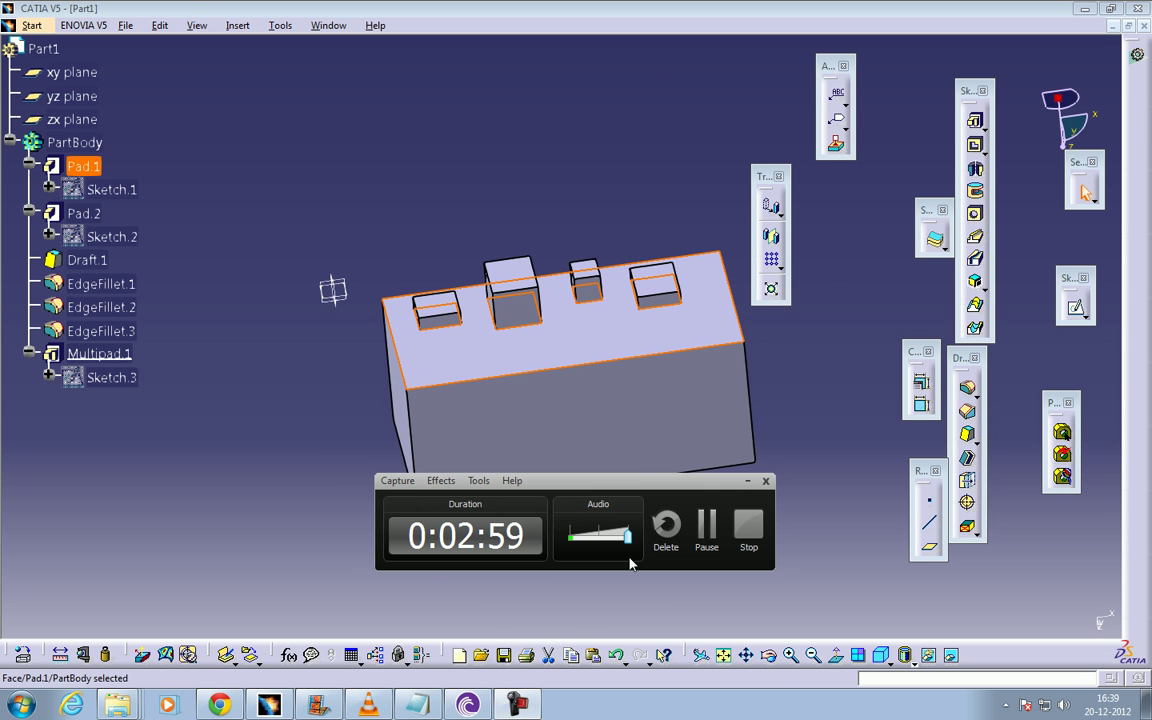